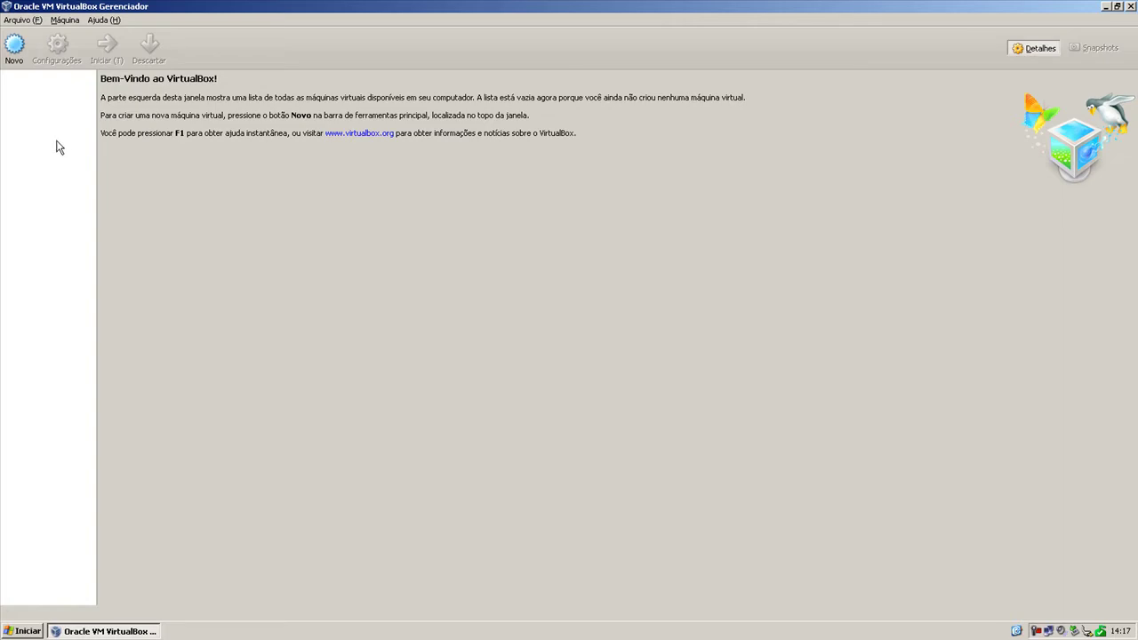
Step: Create a Windows 2003 VM named 'Wondows Server 2003' with 1024 MB memory and no virtual hard disk
left_click(14, 45)
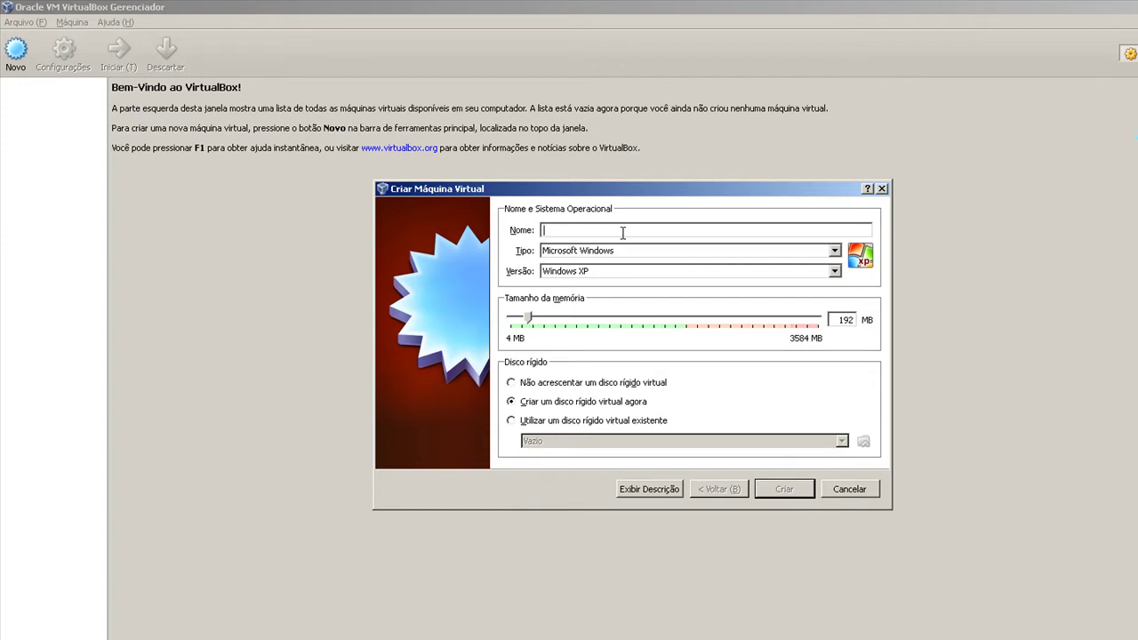
type("Wo")
type("ndows Server 2003")
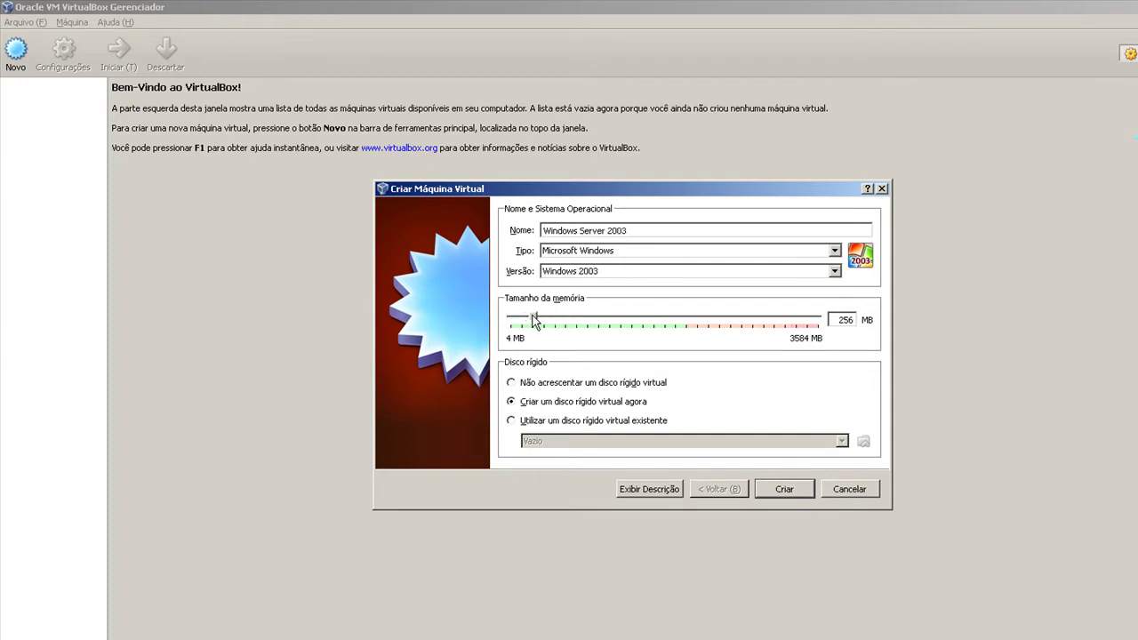
left_click_drag(537, 320, 604, 315)
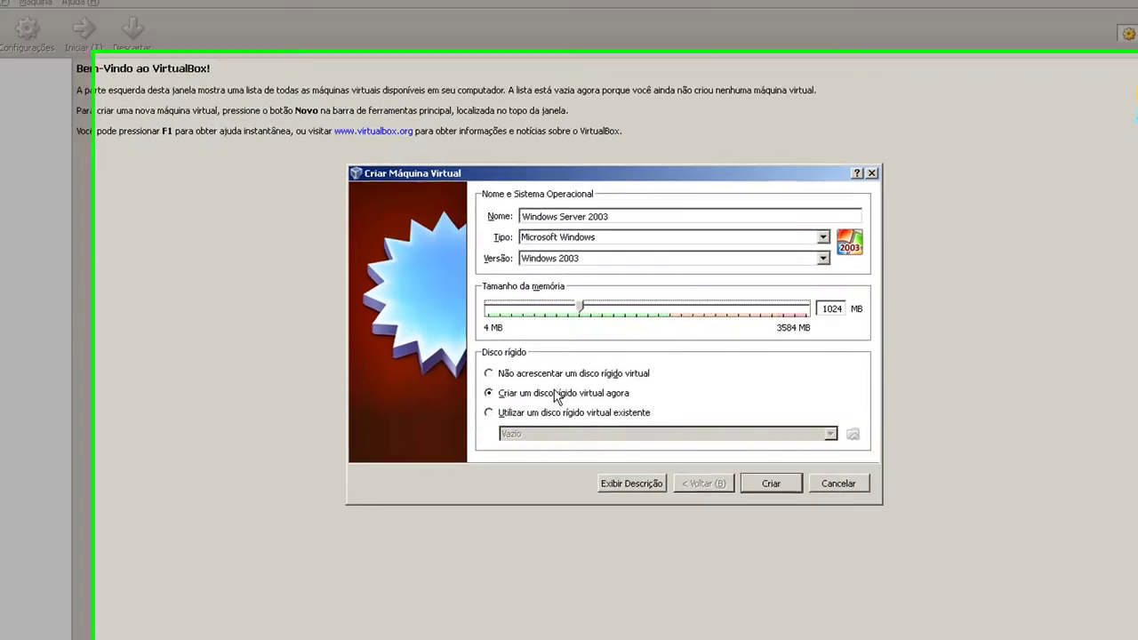
left_click(579, 385)
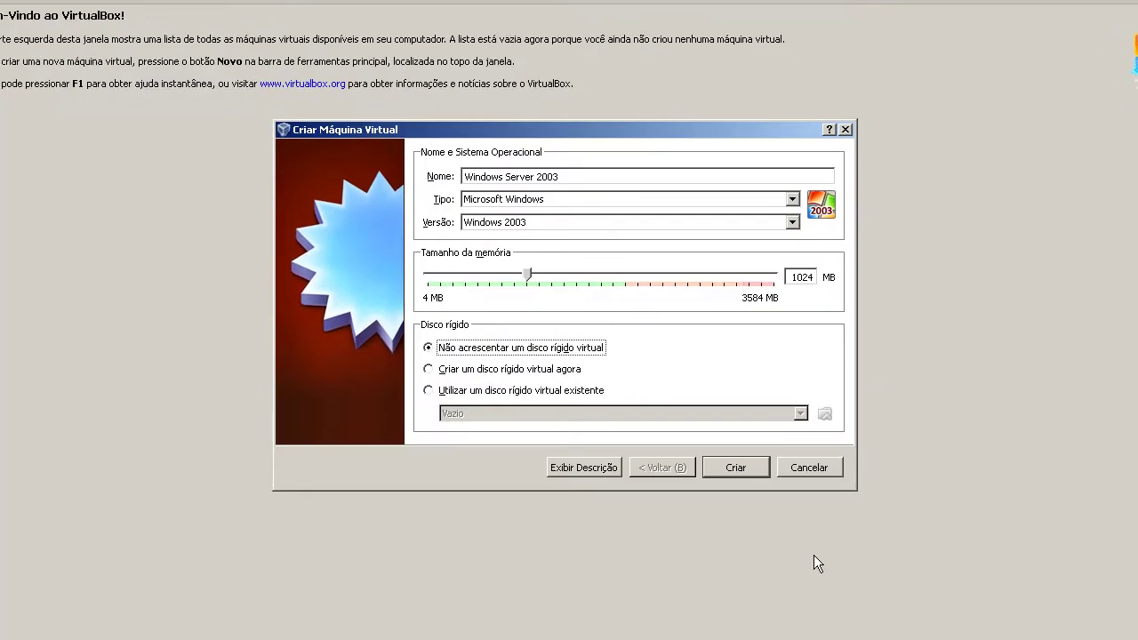
left_click(737, 467)
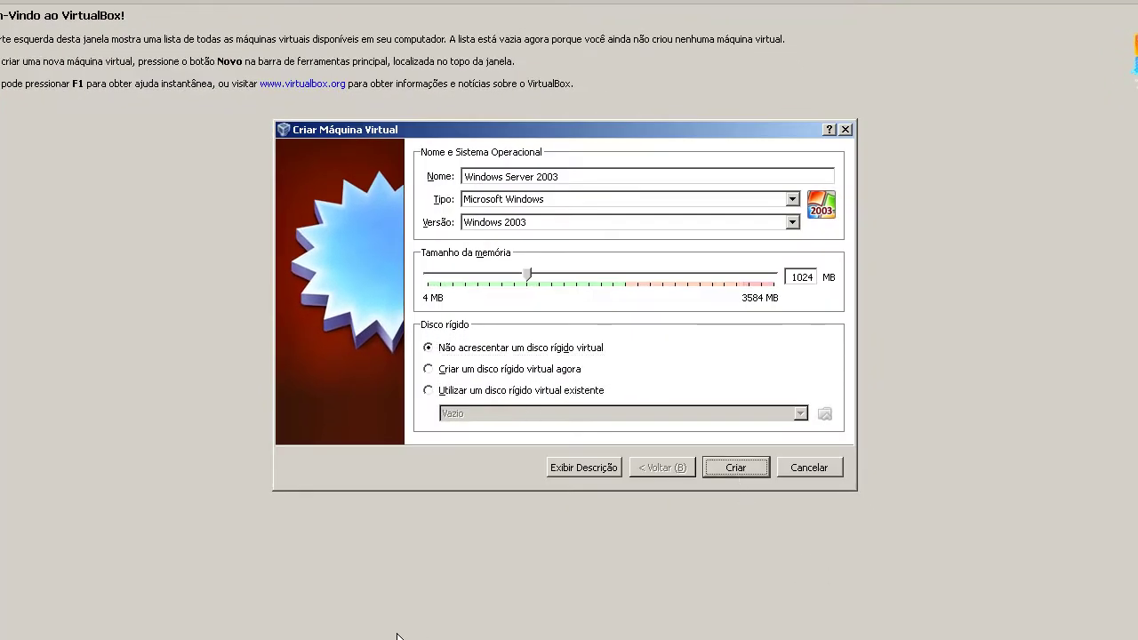
Step: Finish creating the machine, open its settings and dismiss the USB subsystem warning
key("Return")
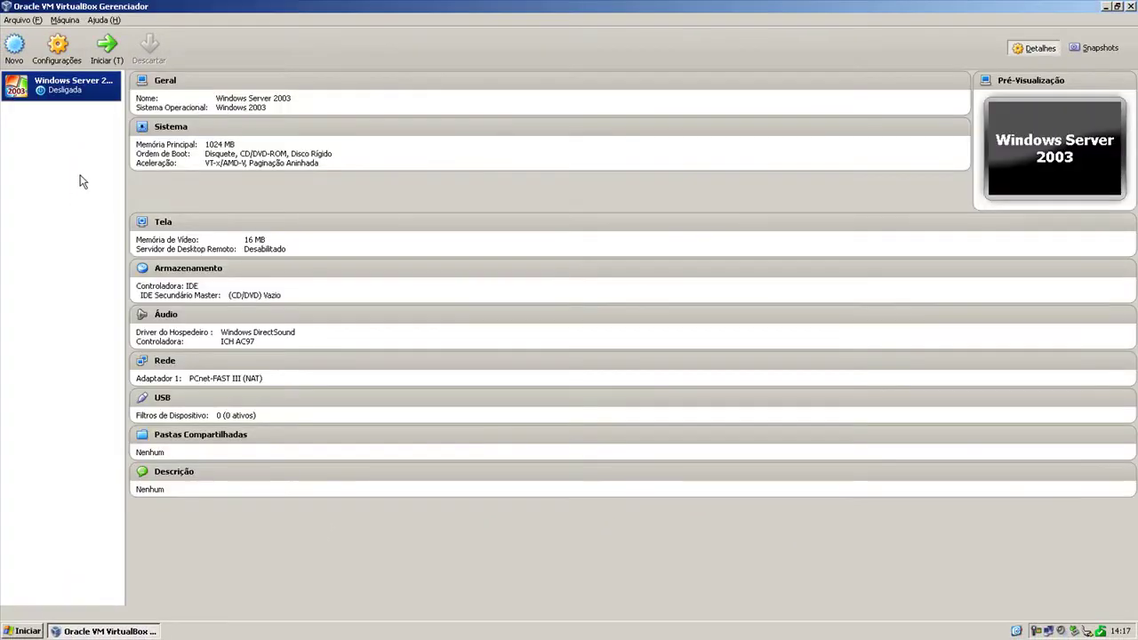
left_click(57, 46)
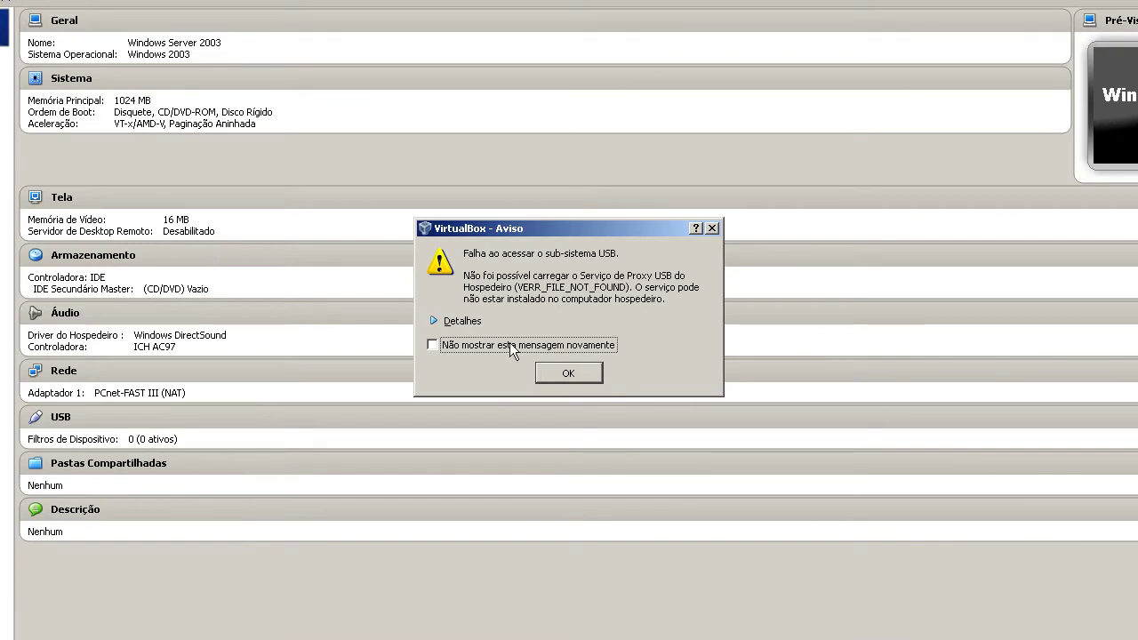
left_click(567, 373)
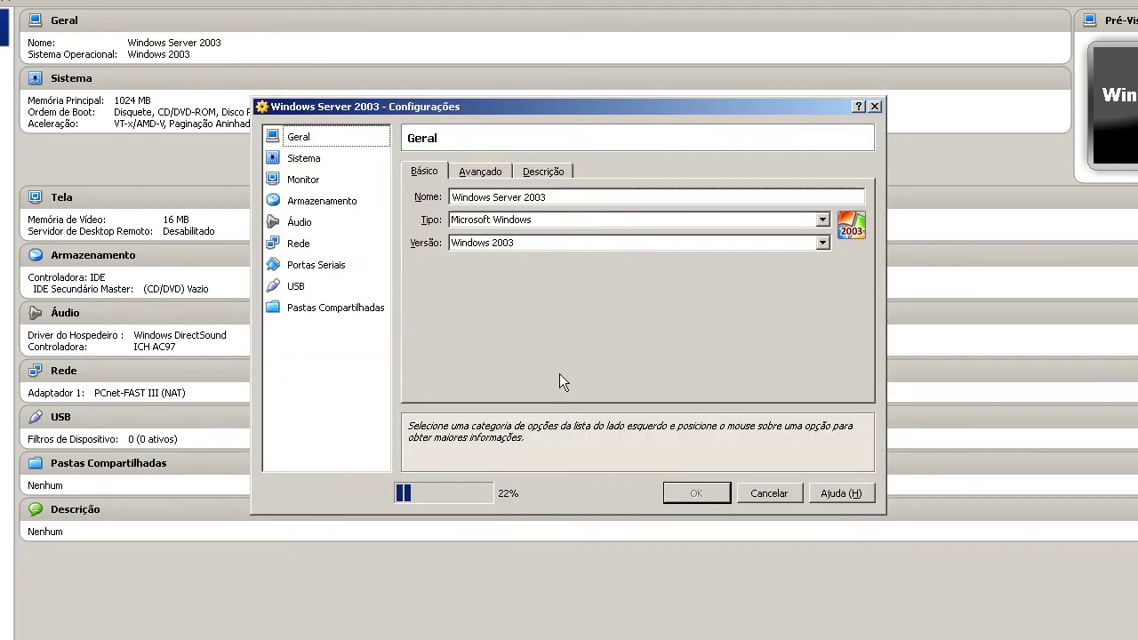
Step: Set shared clipboard and drag-and-drop to Bidirectional and show the mini toolbar at the top
left_click(494, 174)
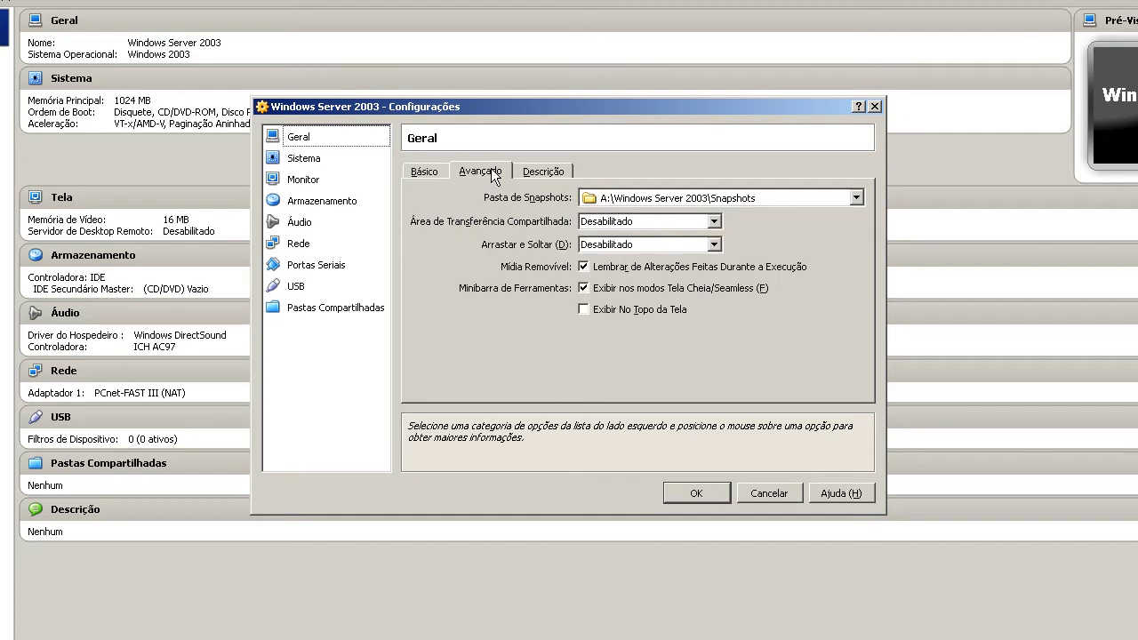
left_click(640, 222)
left_click(641, 272)
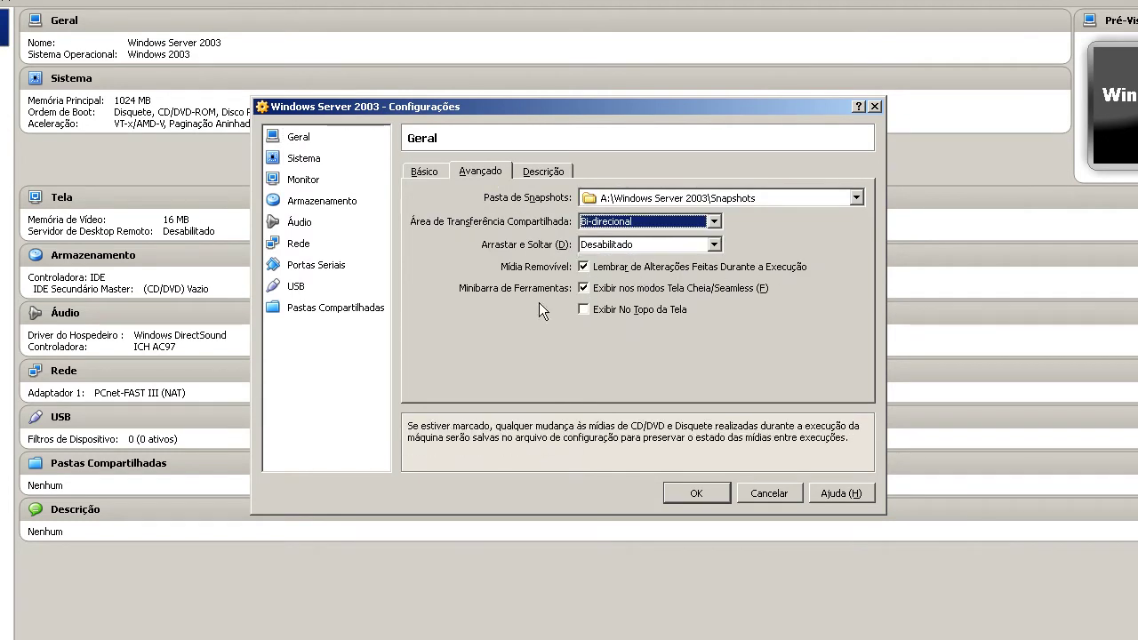
left_click(625, 247)
left_click(645, 297)
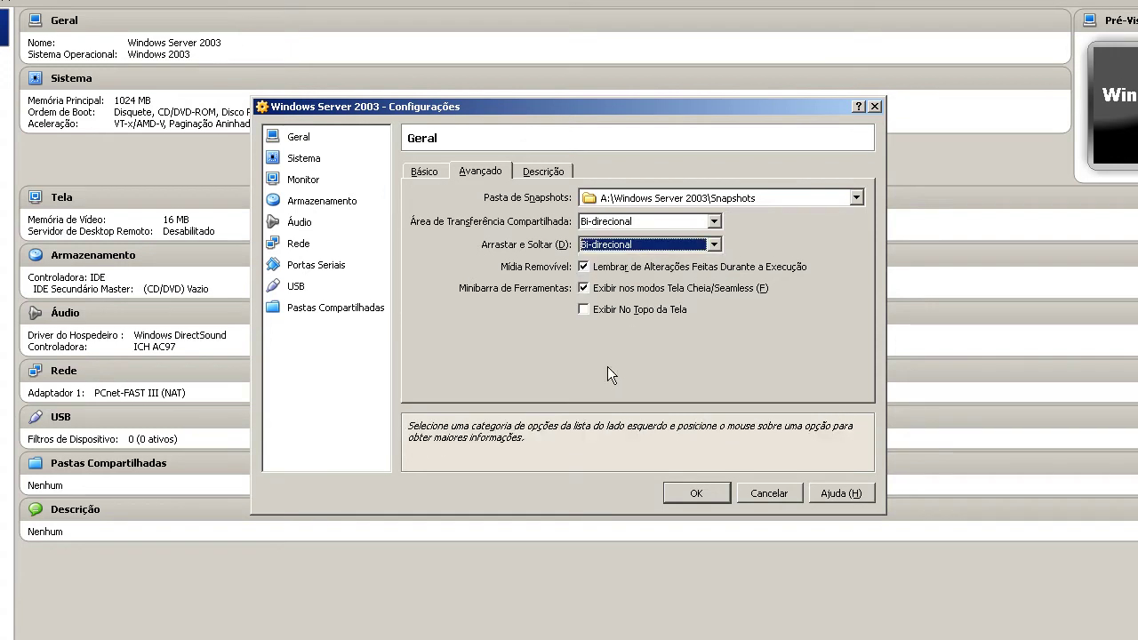
left_click(634, 308)
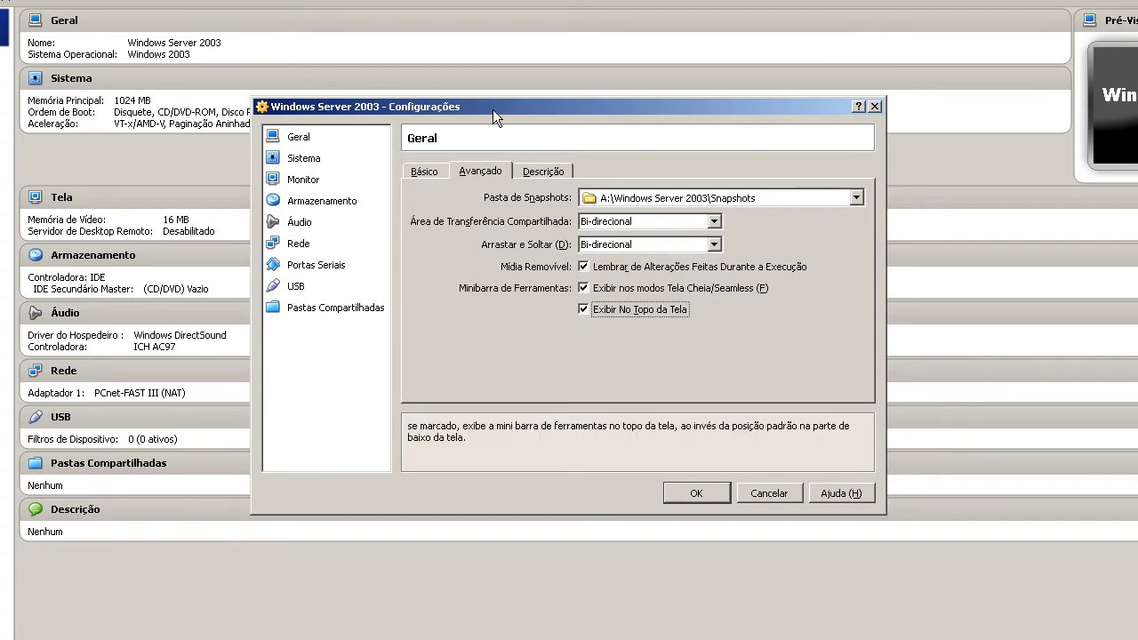
left_click(538, 171)
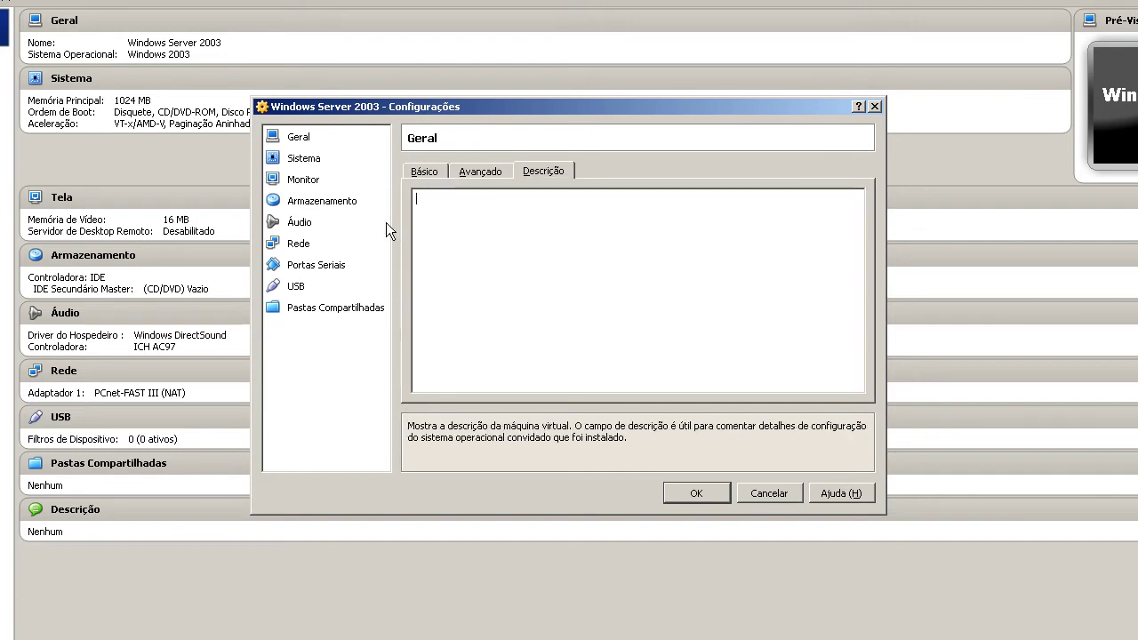
left_click(336, 160)
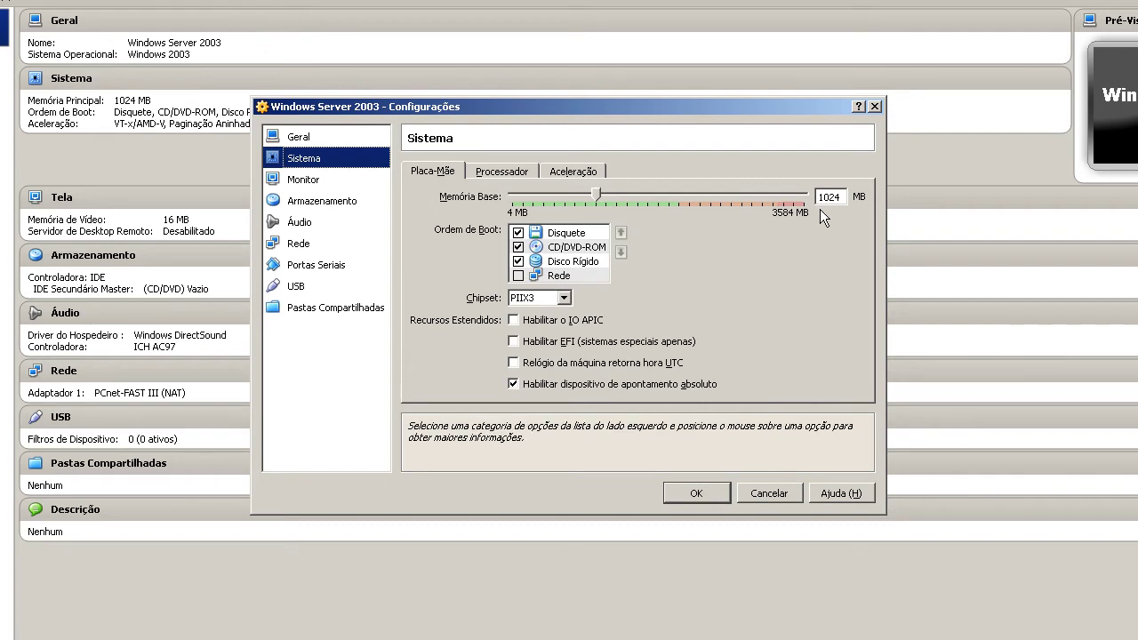
Step: Boot from hard disk first, then CD/DVD, with floppy unchecked, and disable the absolute pointing device
left_click(520, 249)
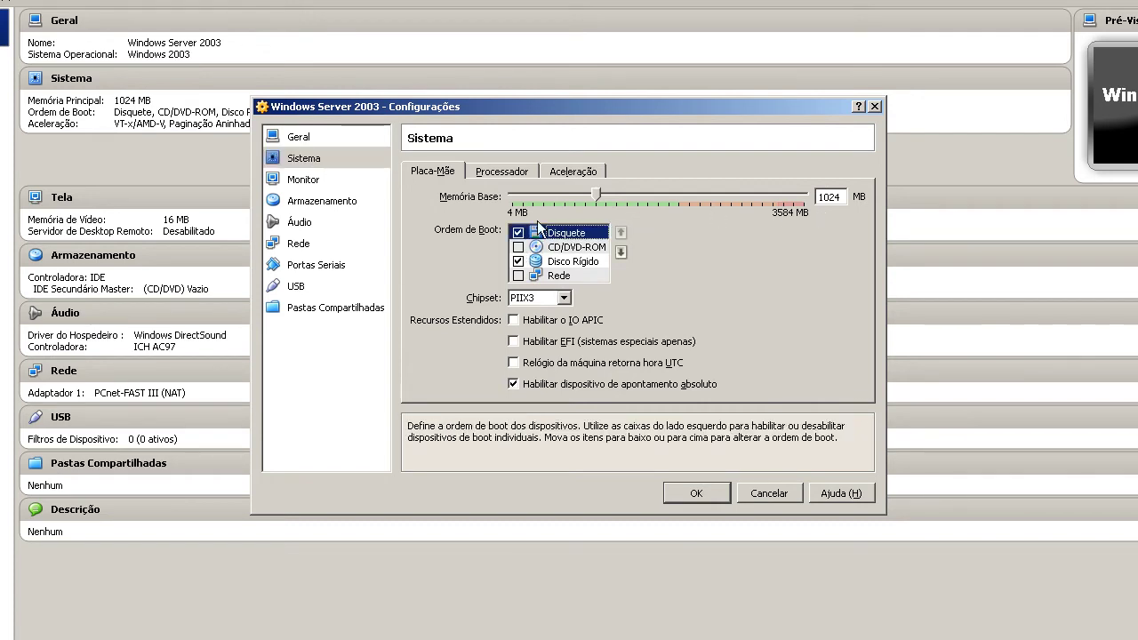
key("ctrl+Down")
key("ctrl+Down")
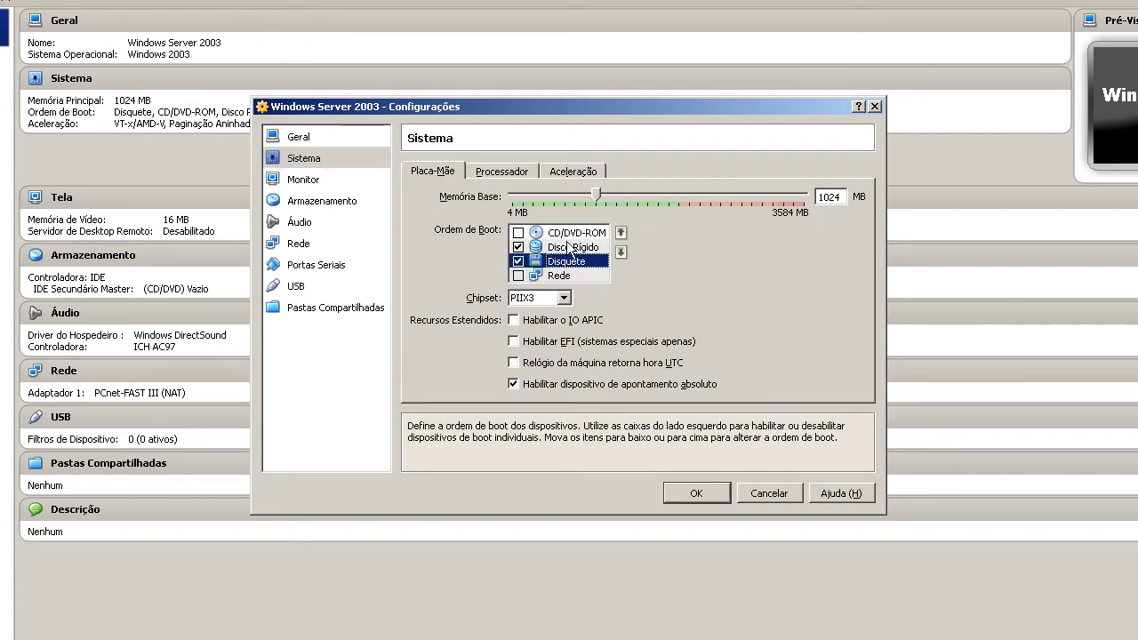
left_click(574, 247)
left_click(621, 253)
left_click(621, 232)
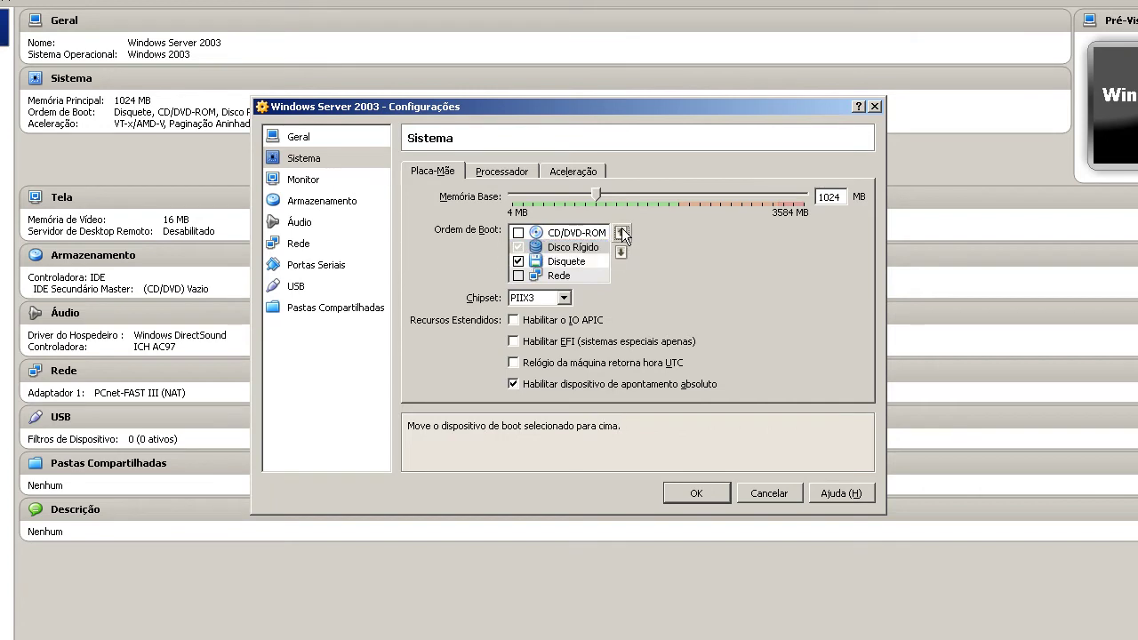
left_click(620, 232)
left_click(519, 247)
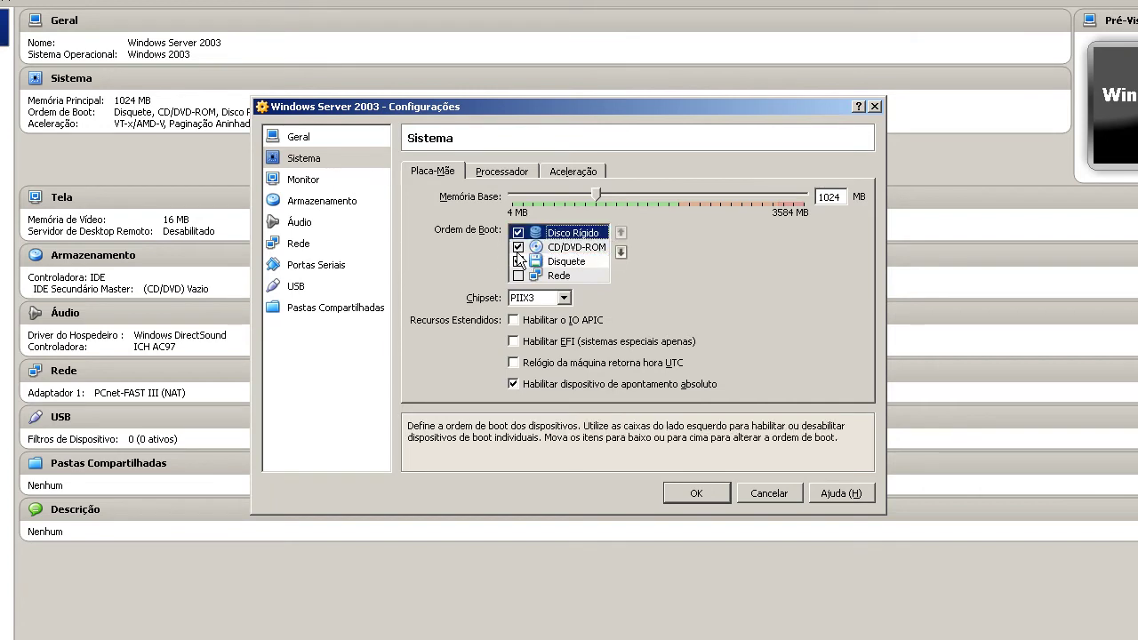
left_click(518, 261)
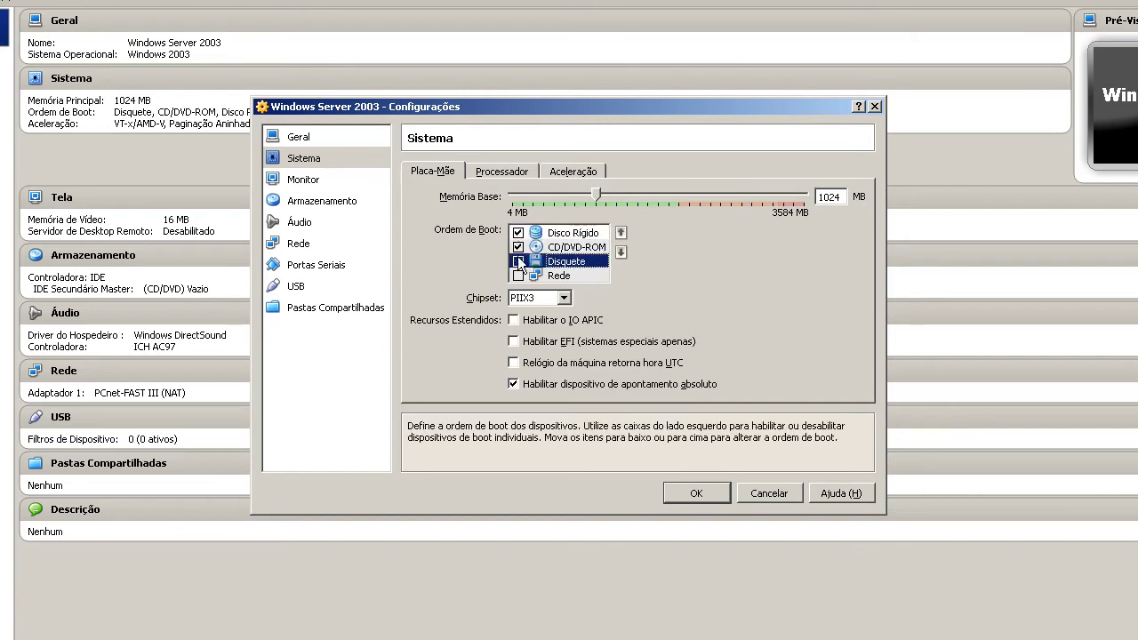
left_click(514, 383)
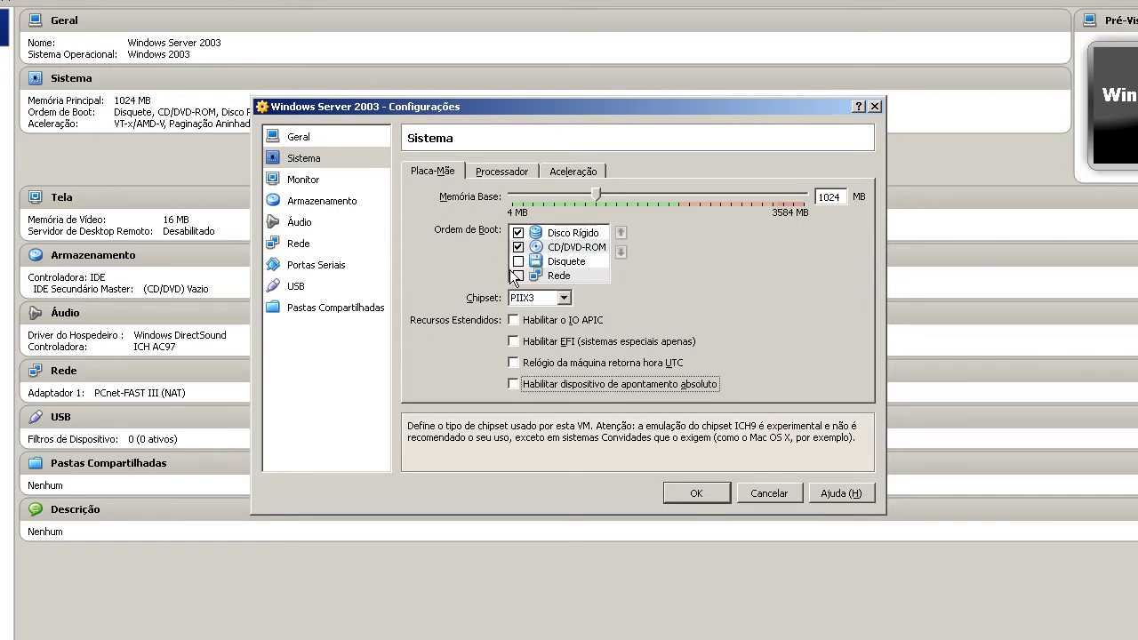
Step: Enable PAE/NX in the processor settings and review the acceleration options
left_click(498, 173)
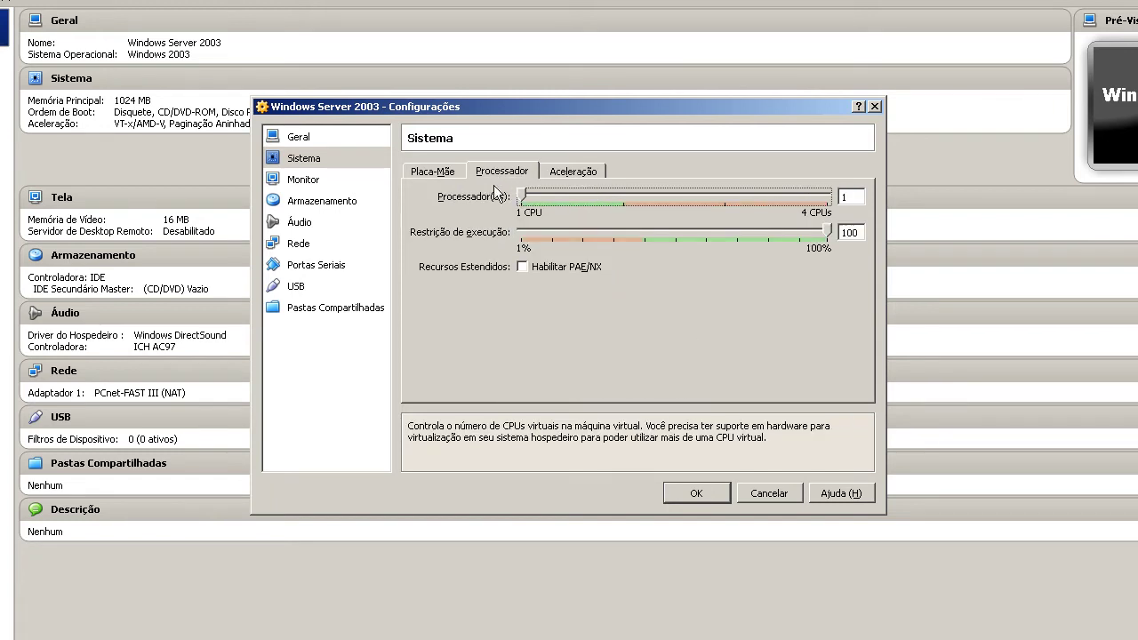
left_click(551, 267)
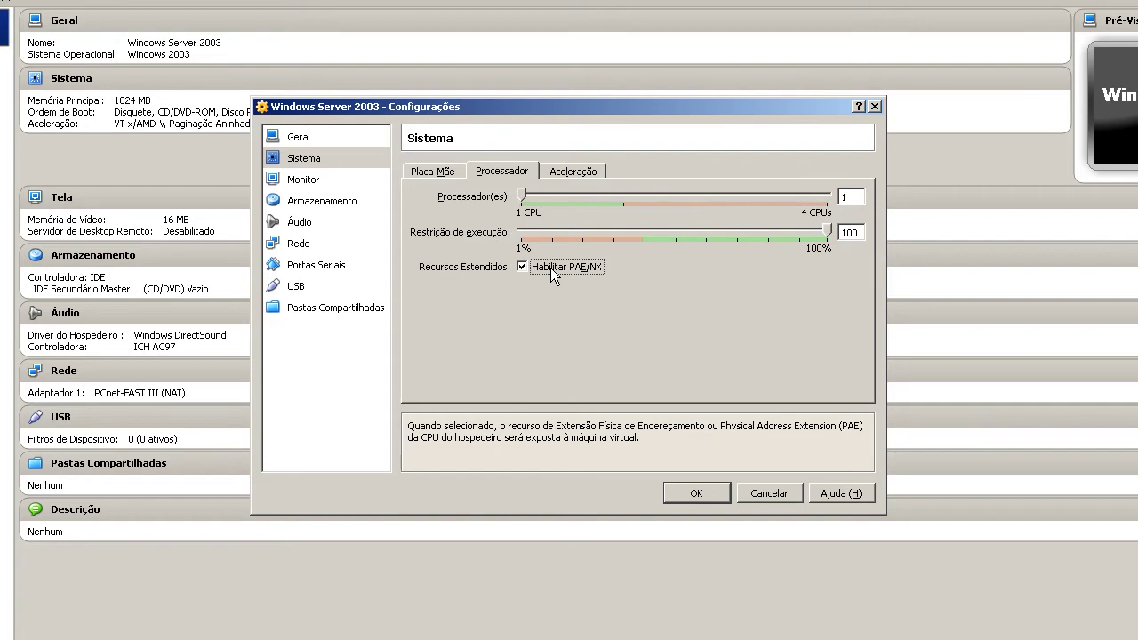
left_click(569, 174)
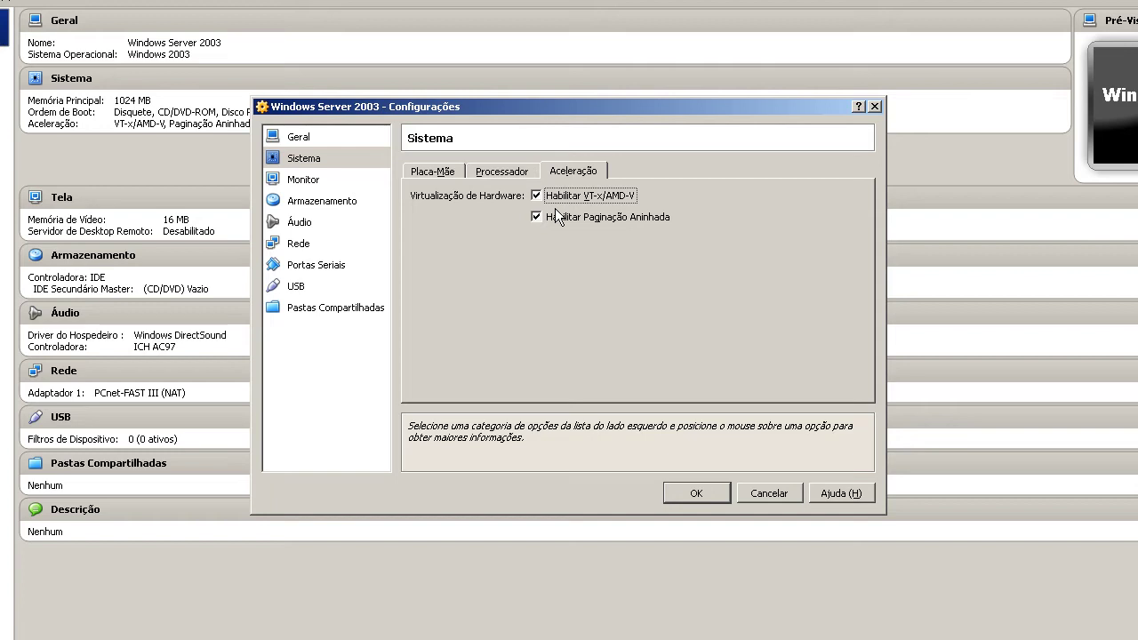
left_click(361, 177)
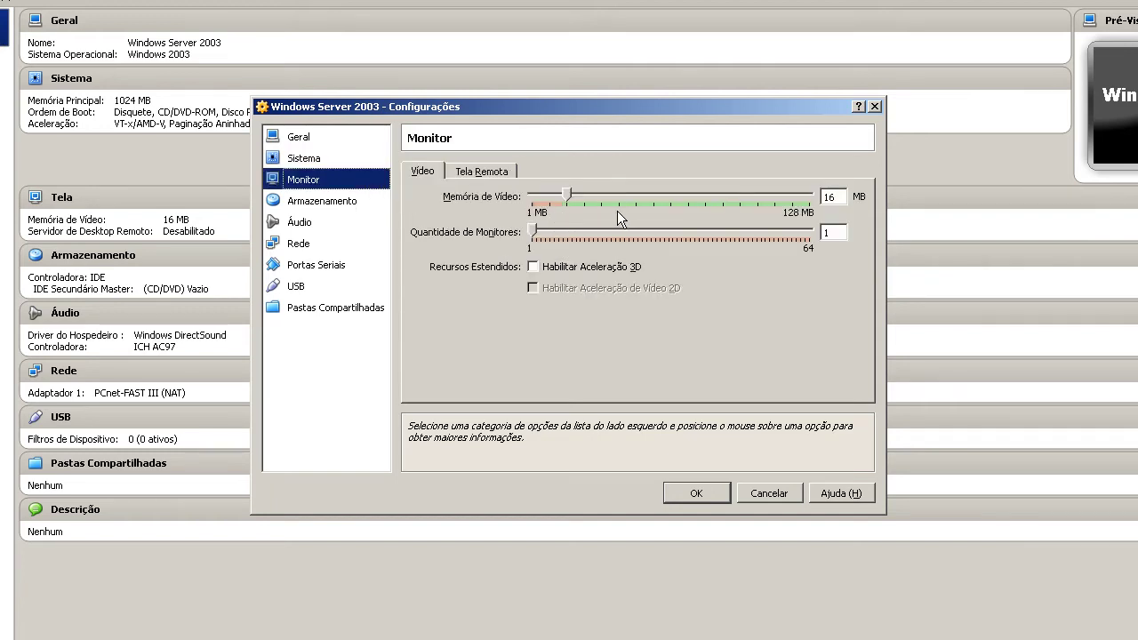
Step: Set video memory to 25 MB and enable 3D acceleration
key("Tab")
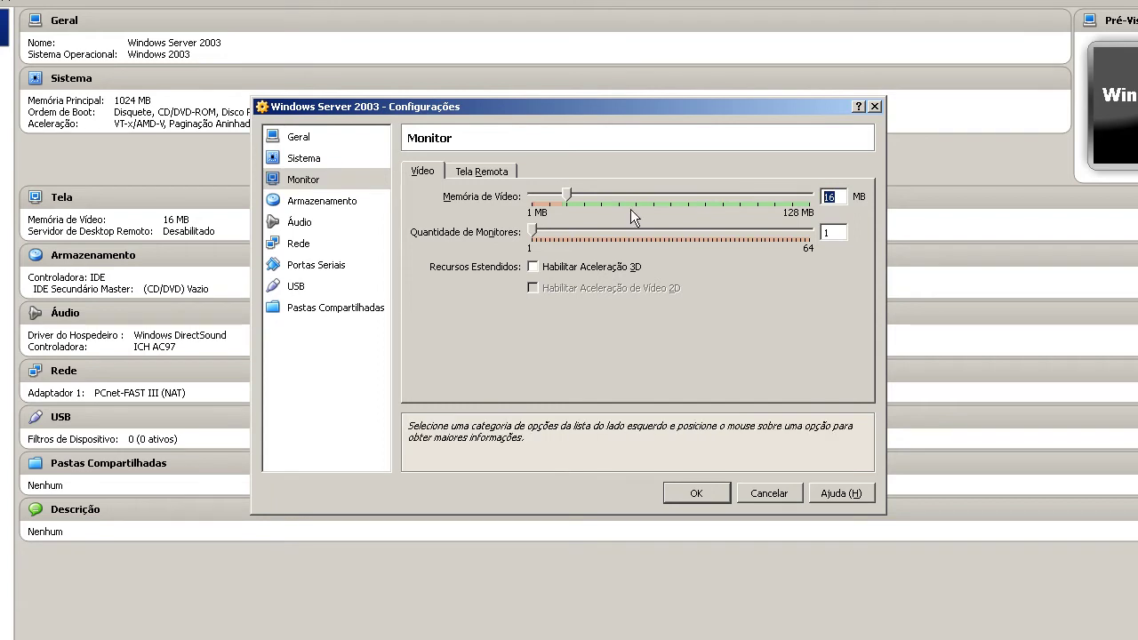
type("25")
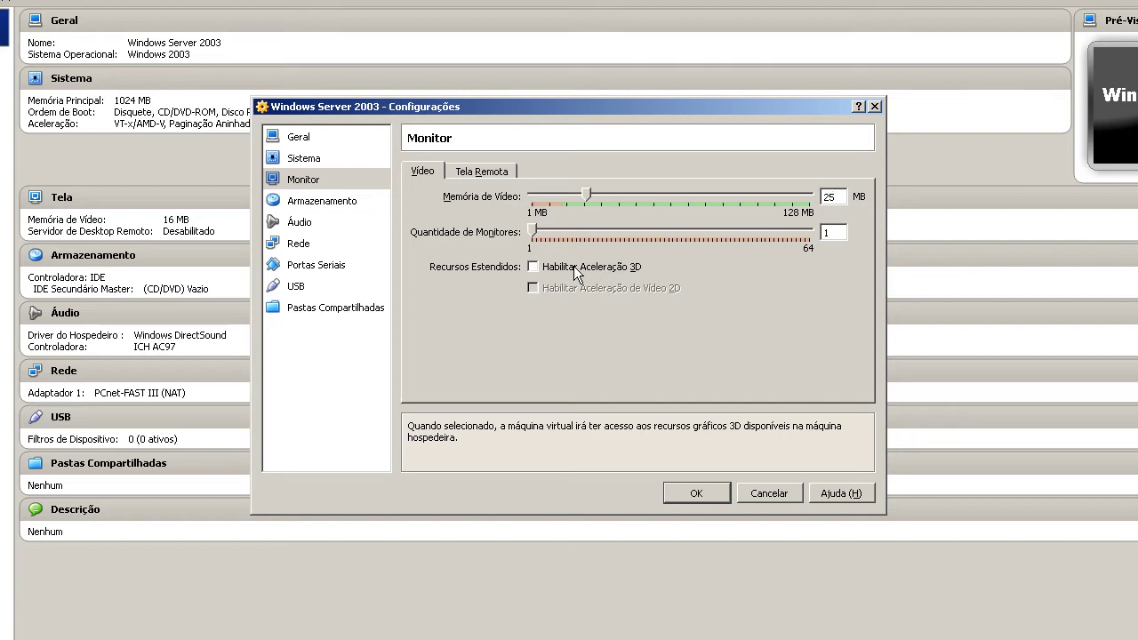
left_click(575, 270)
left_click(481, 170)
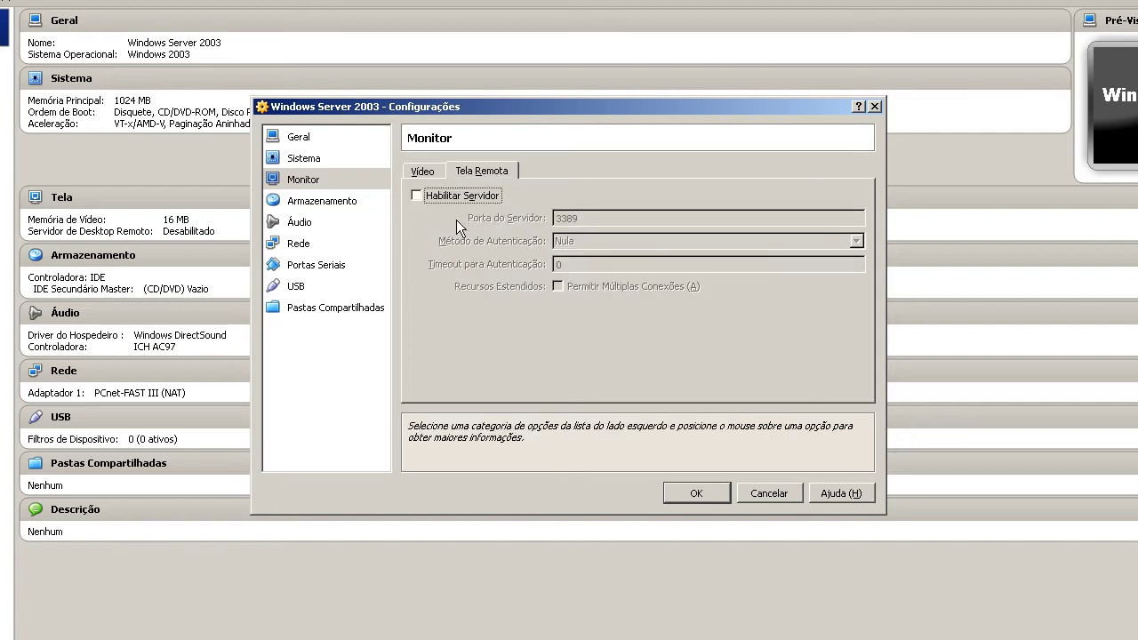
left_click(321, 202)
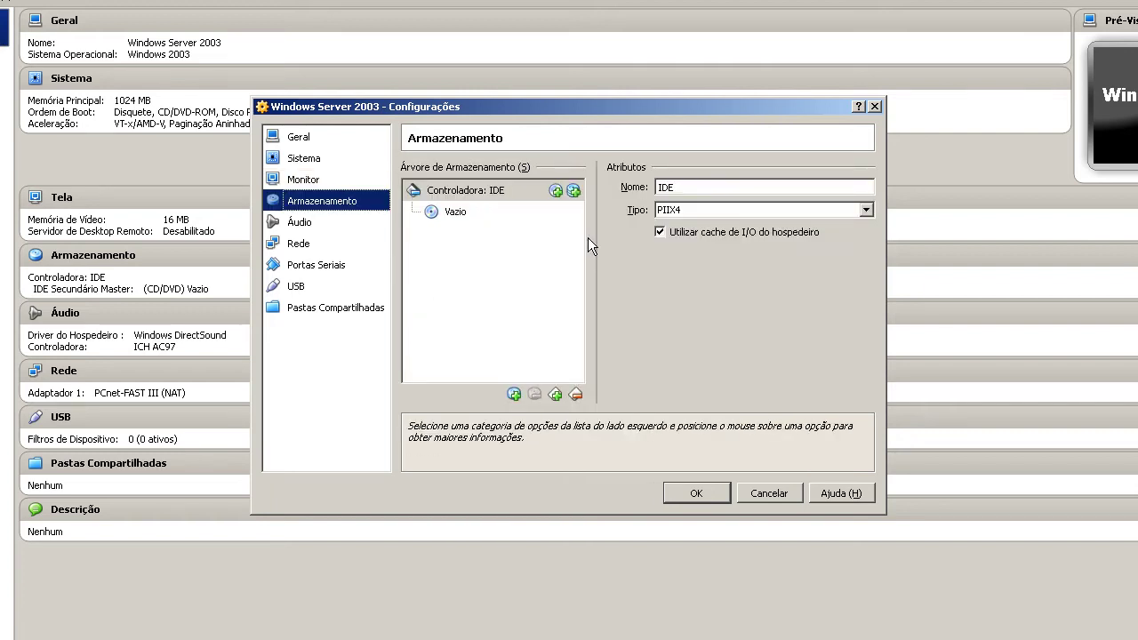
Step: Replace the IDE controller and add a new 100 GB VMDK disk named Windows Server 2003
left_click(542, 344)
left_click(576, 395)
left_click(555, 394)
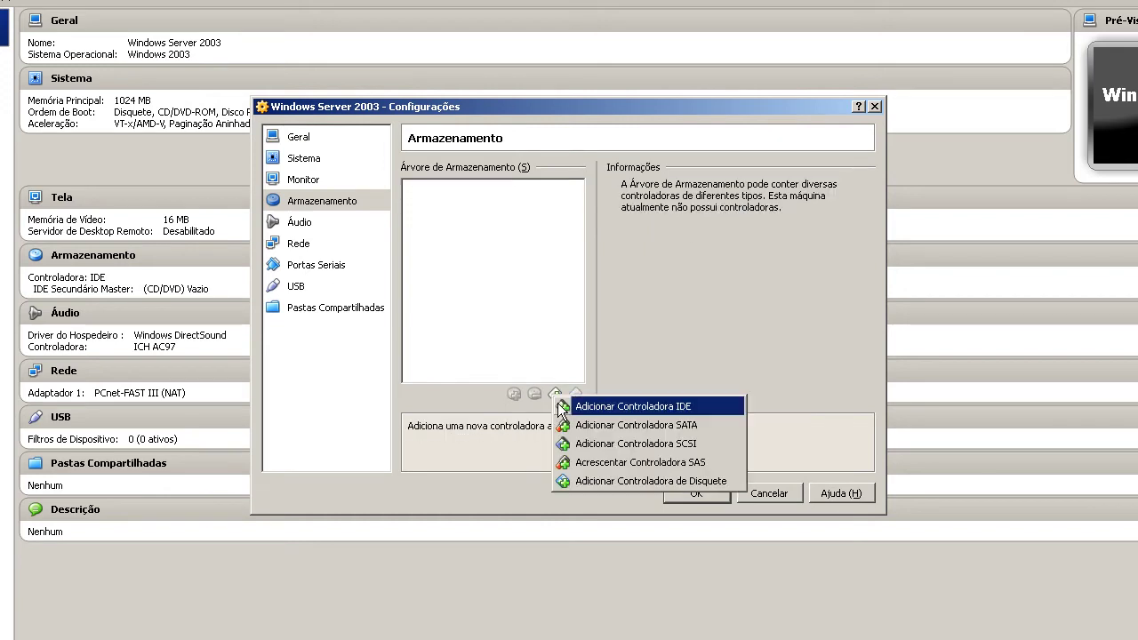
left_click(561, 407)
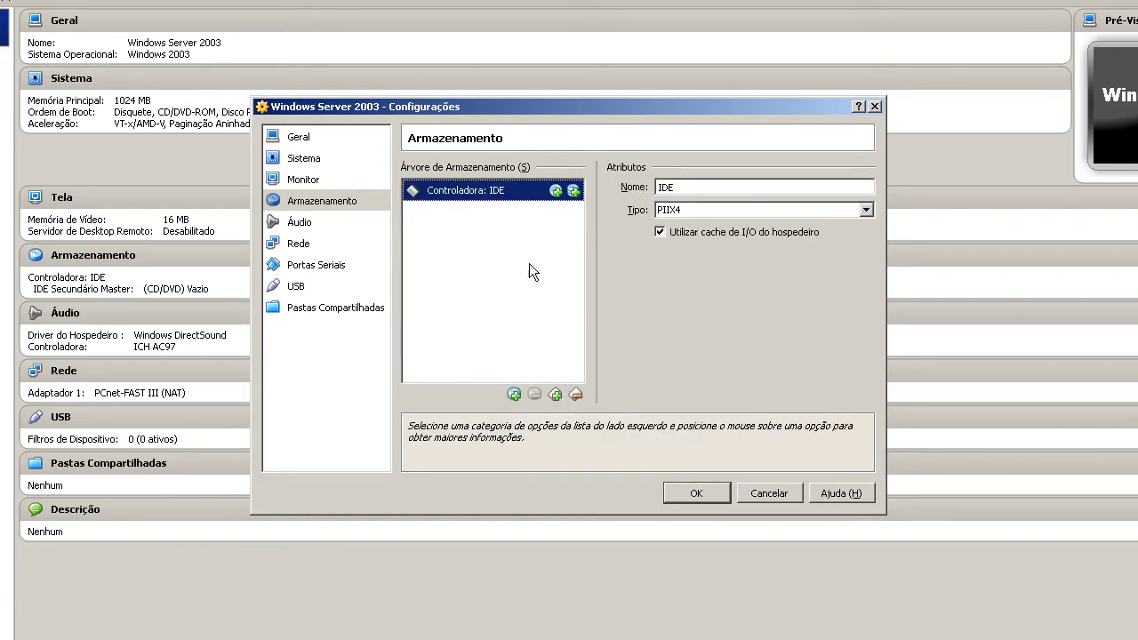
left_click(573, 192)
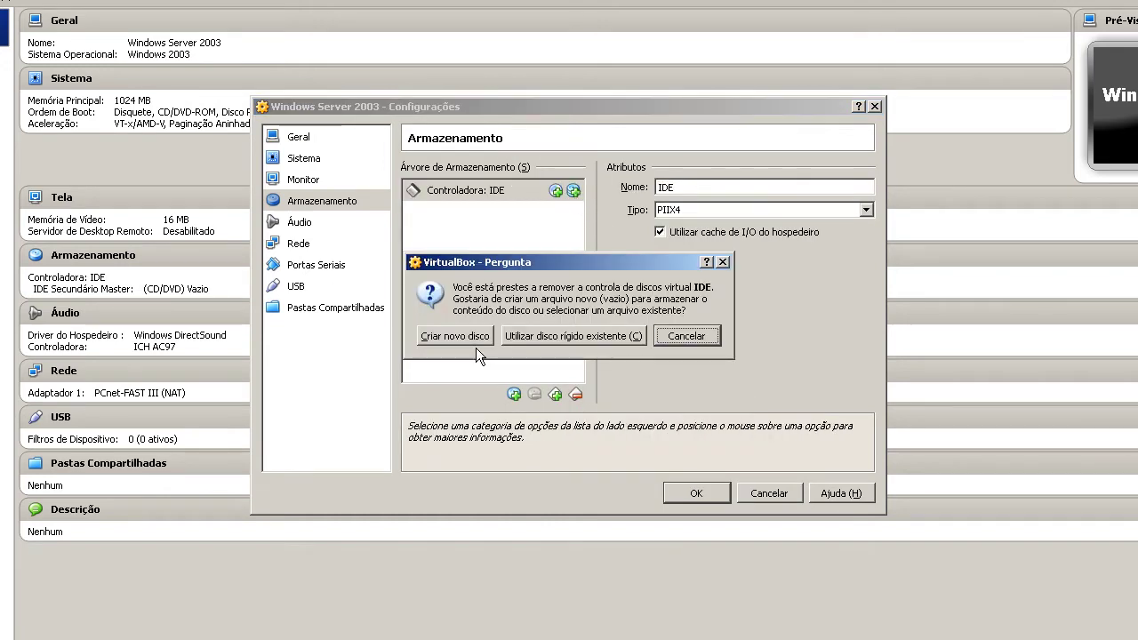
left_click(473, 344)
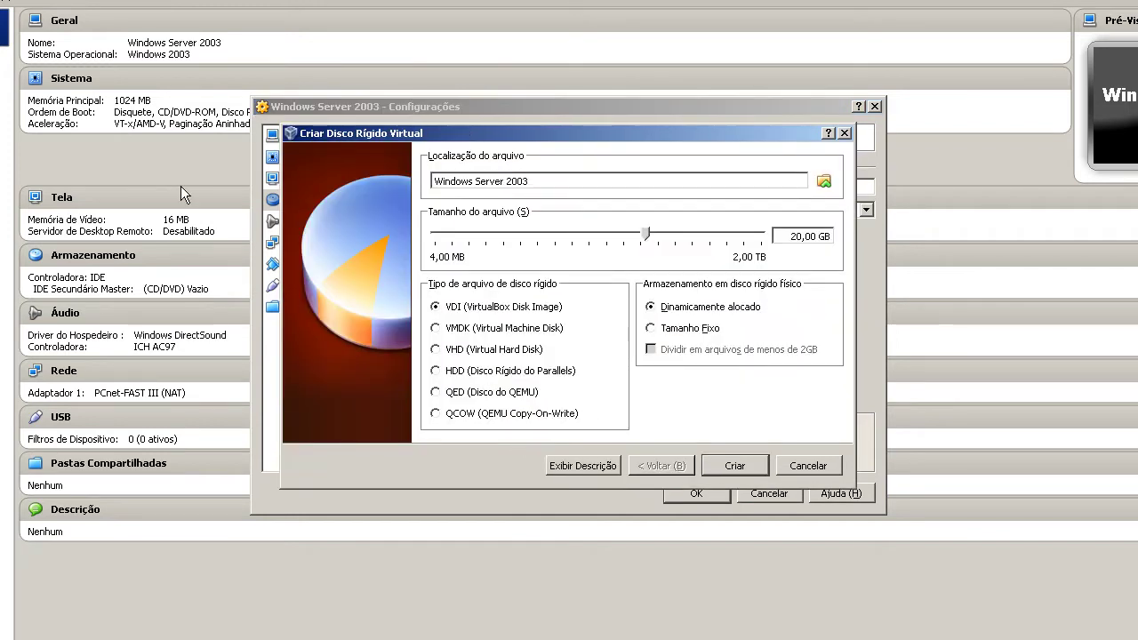
left_click(465, 328)
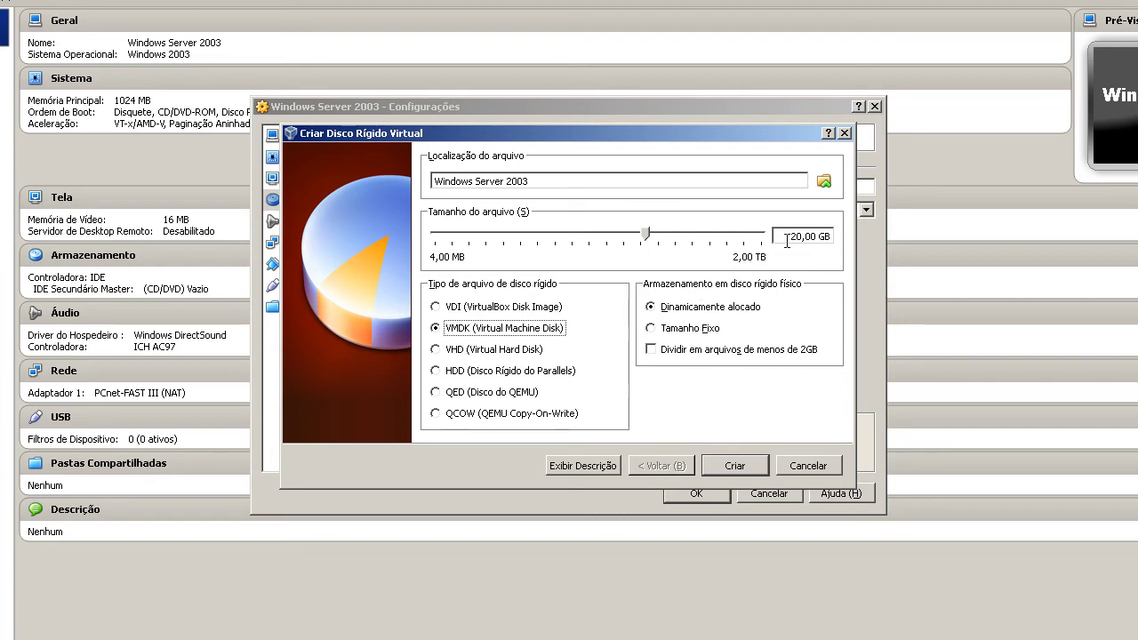
left_click_drag(805, 236, 614, 238)
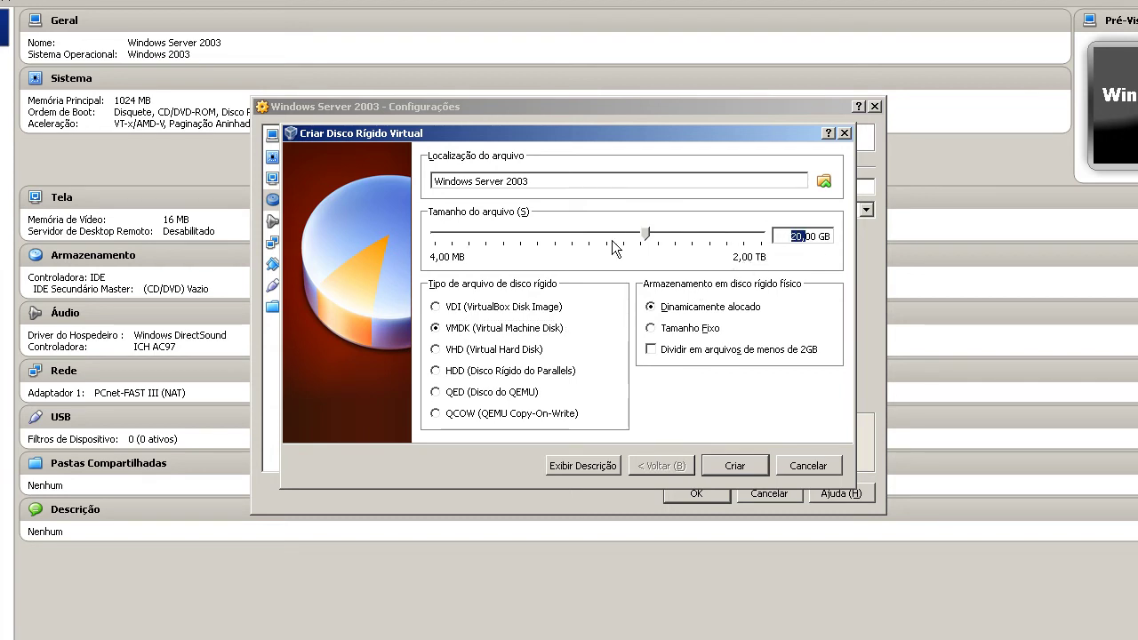
type("100")
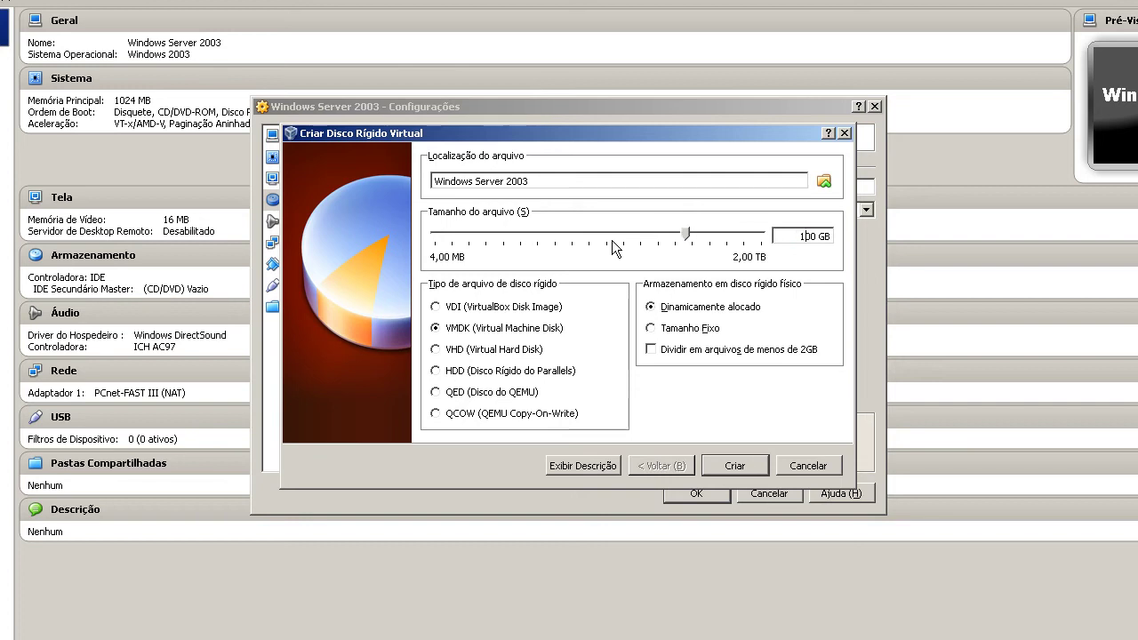
left_click(738, 464)
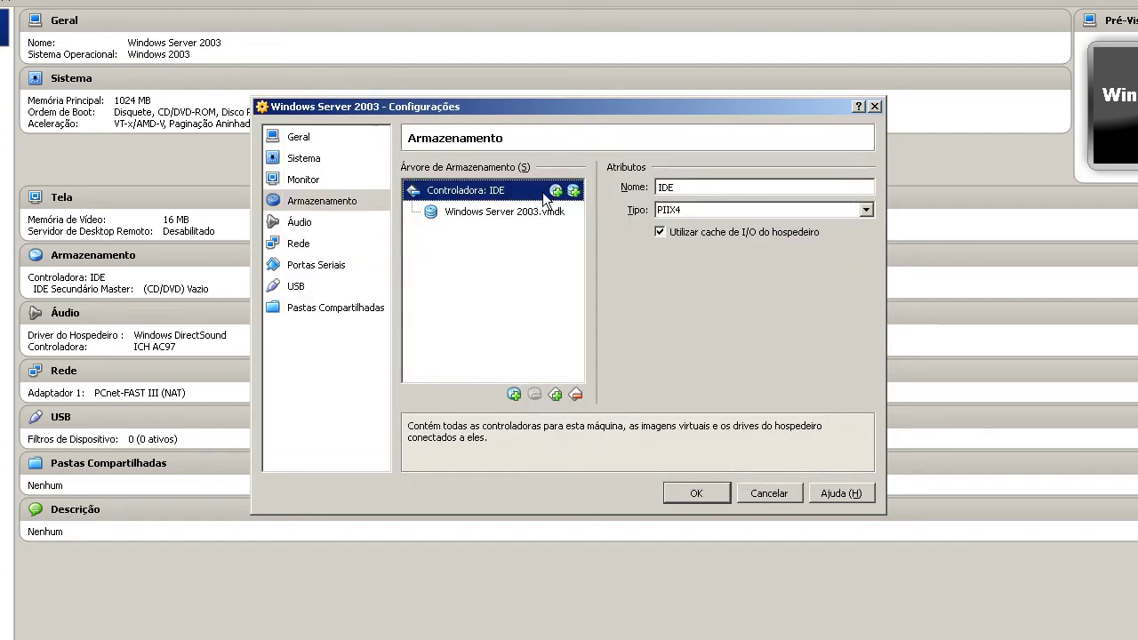
Step: Add an empty CD/DVD drive to the new IDE controller
left_click(557, 191)
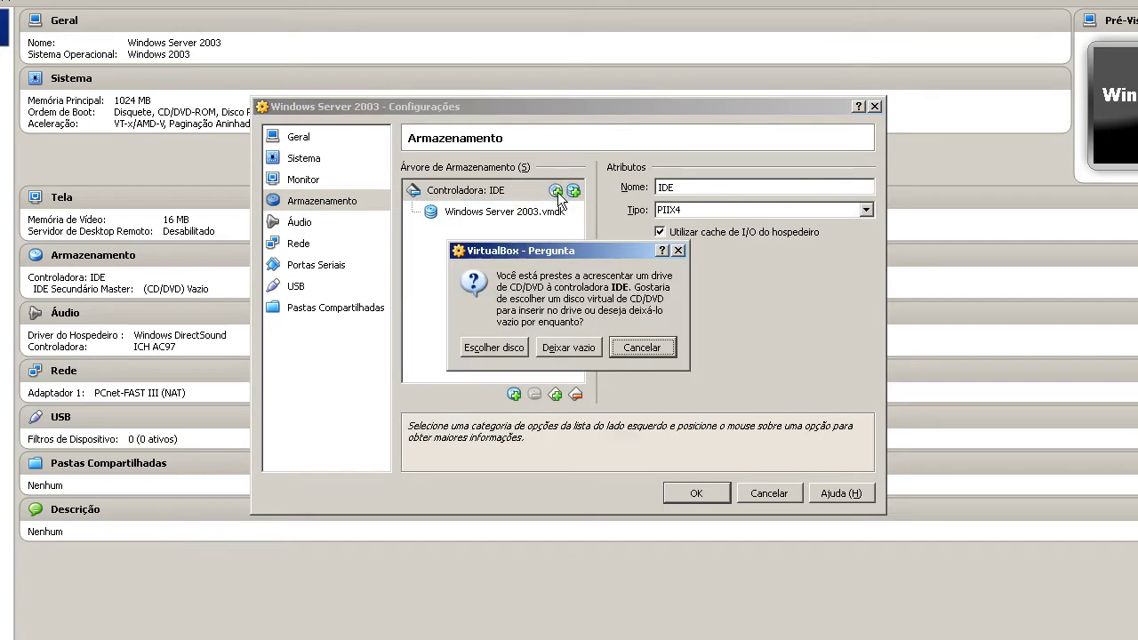
left_click(557, 345)
left_click(532, 235)
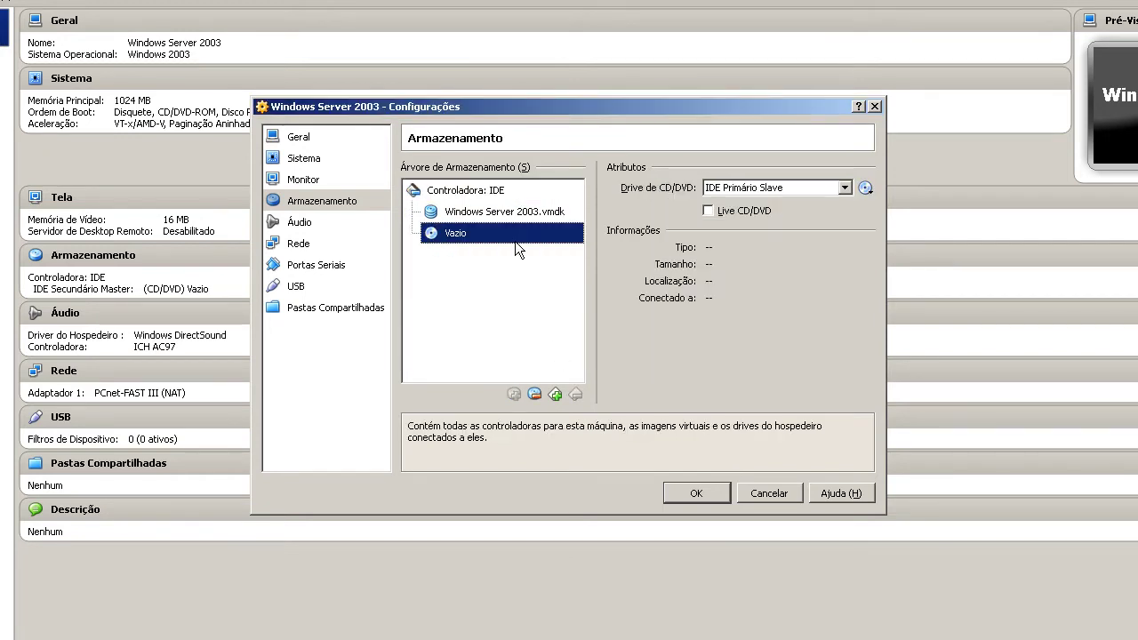
left_click(865, 186)
Step: Attach 'Windows 2003 Server PT-BR SP2.iso' from the Windows Server 2003 PT-BR SP2 folder to the CD/DVD drive
left_click(878, 202)
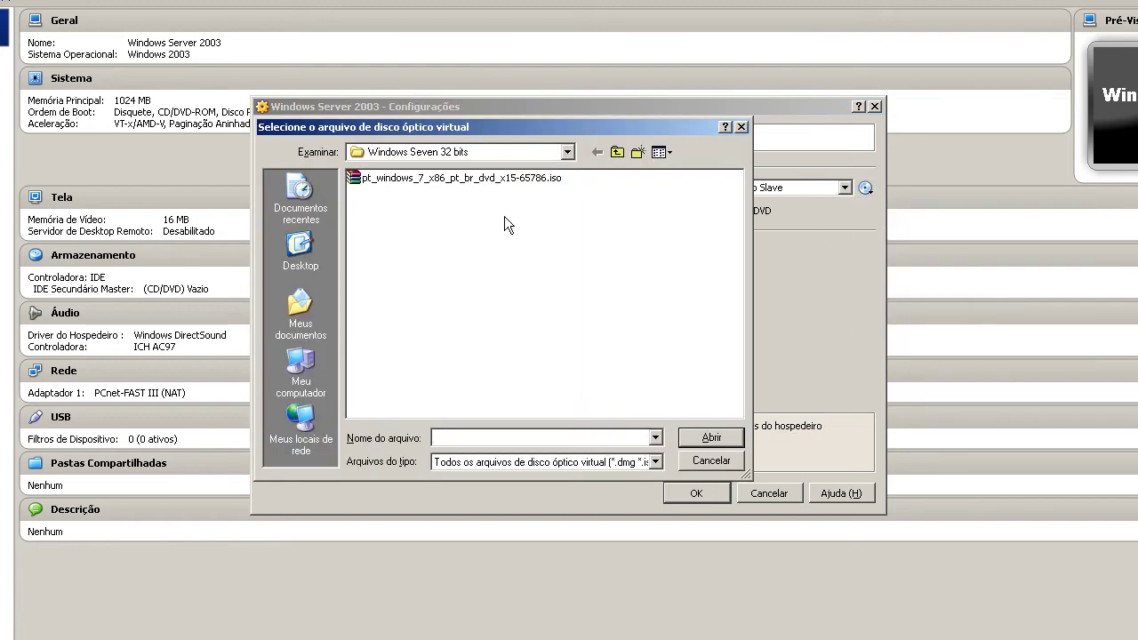
left_click(617, 152)
left_click(617, 152)
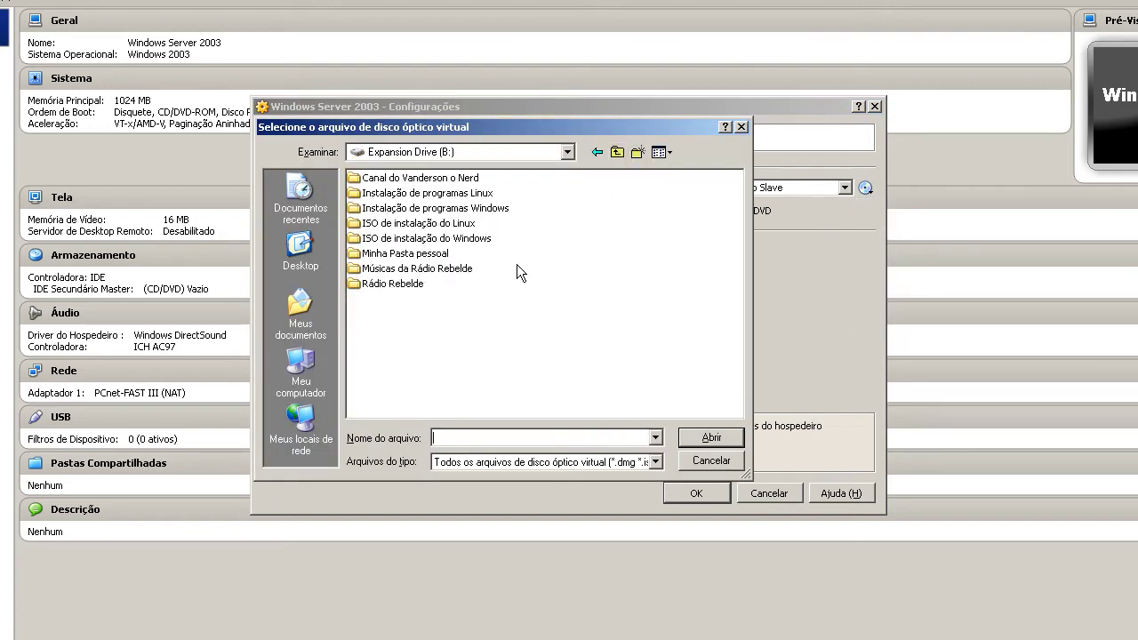
double_click(438, 239)
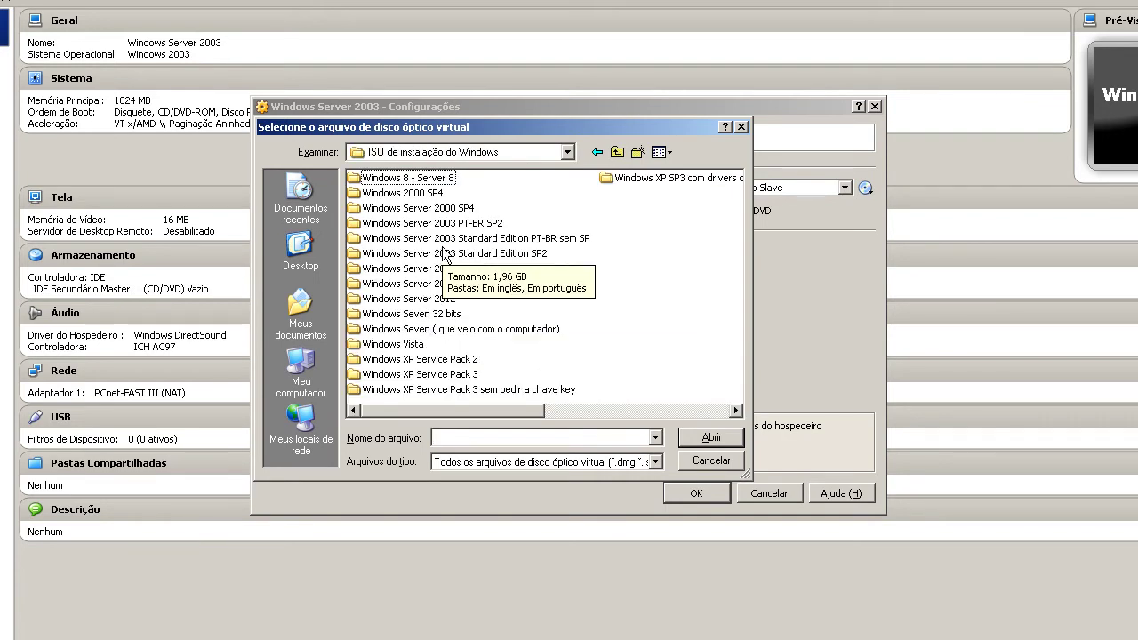
left_click(466, 224)
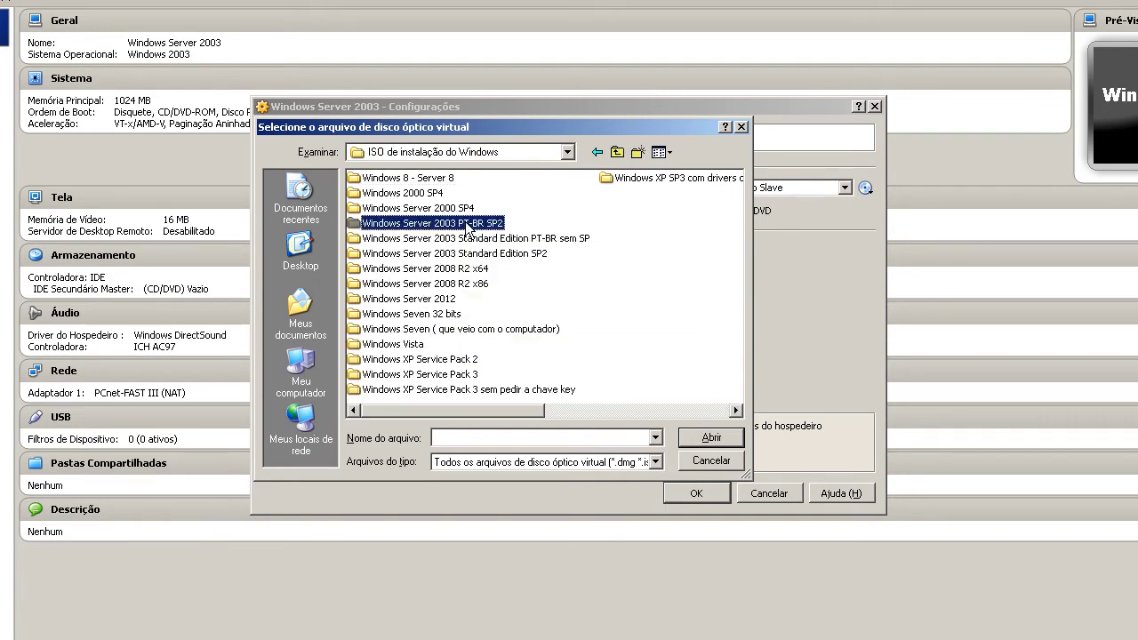
double_click(465, 223)
left_click(426, 209)
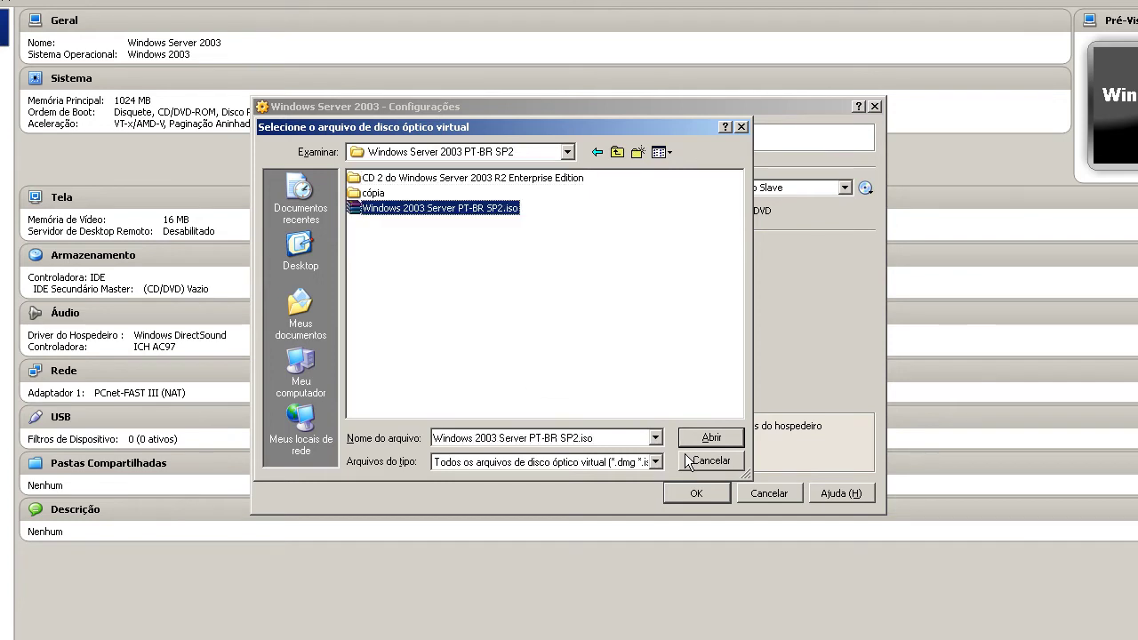
left_click(703, 439)
left_click(342, 219)
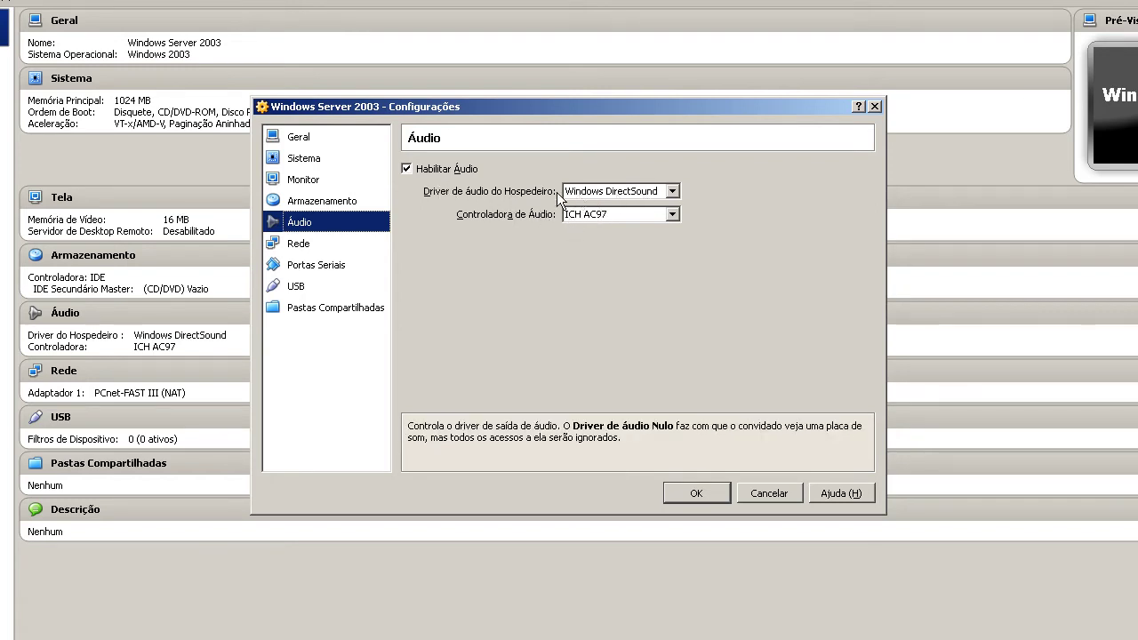
Step: Keep the network adapter on NAT, make it an Intel PRO/1000 T Server card, and regenerate its MAC address
left_click(342, 240)
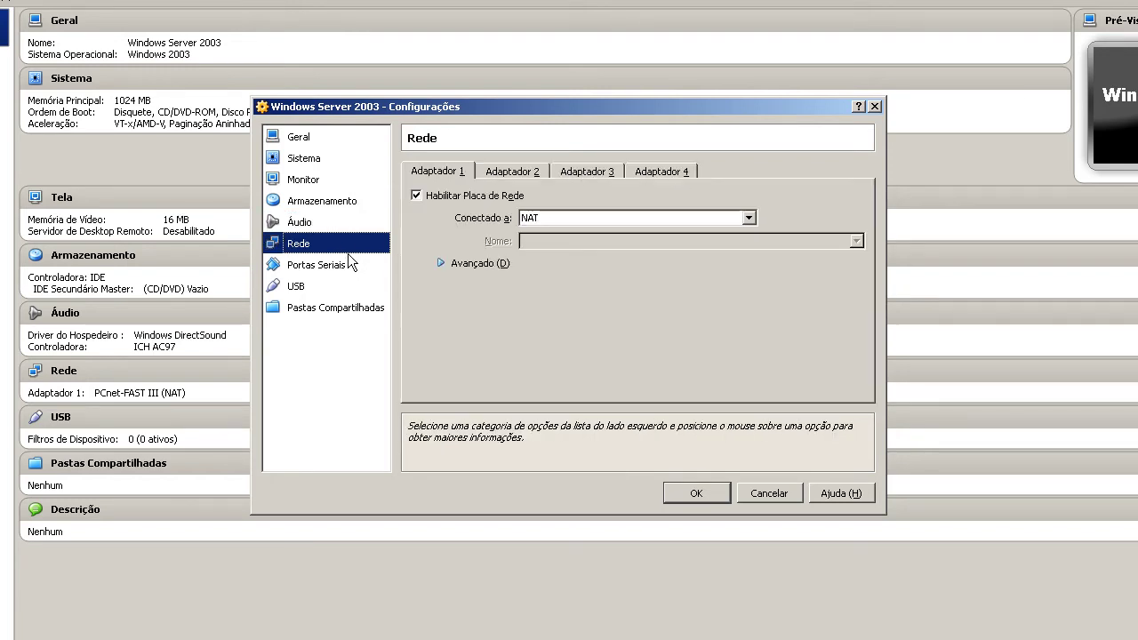
left_click(472, 263)
left_click(577, 222)
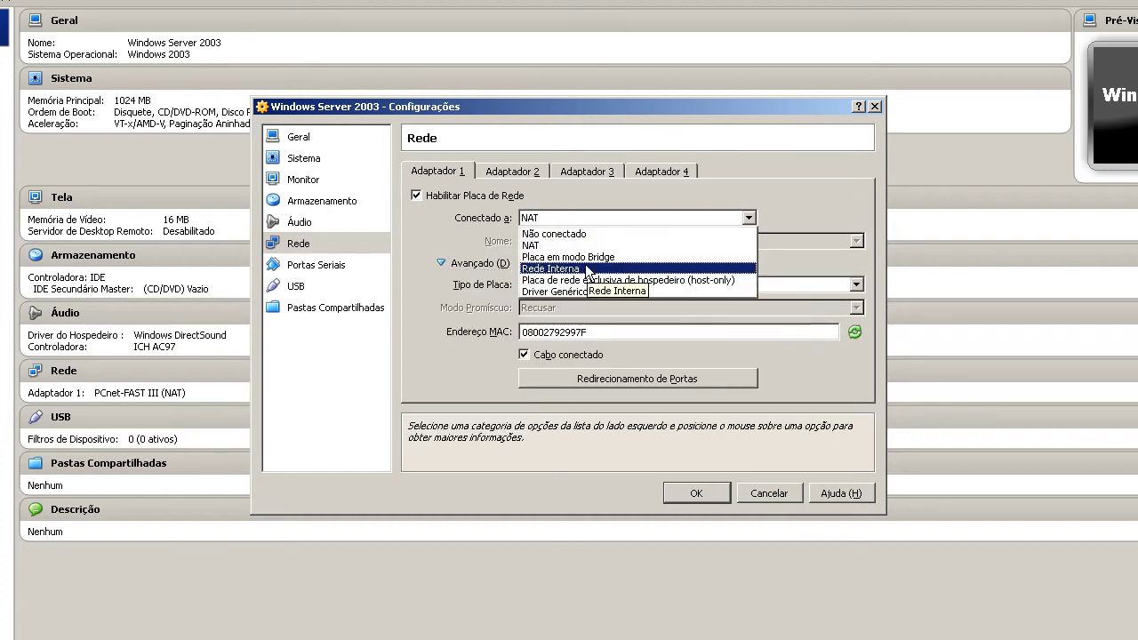
left_click(585, 247)
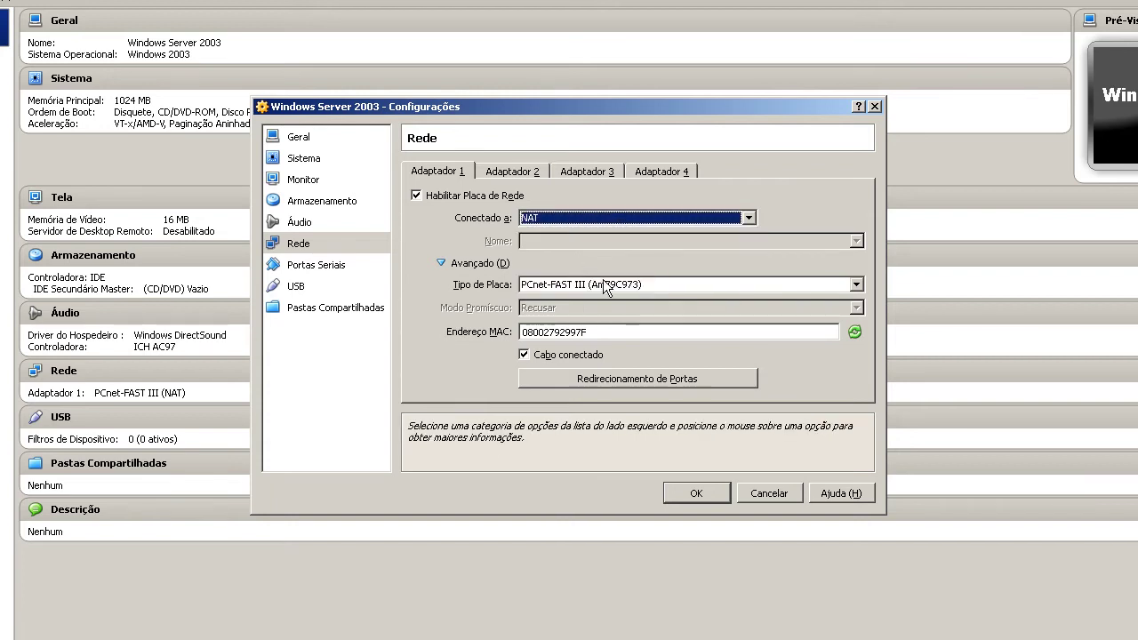
left_click(600, 287)
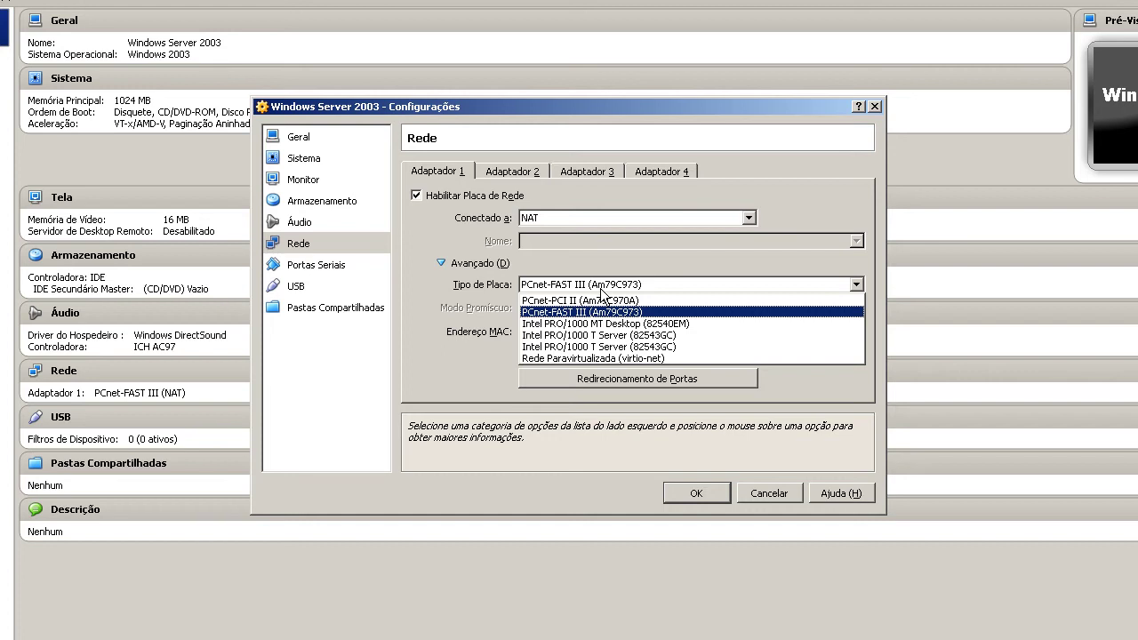
left_click(612, 339)
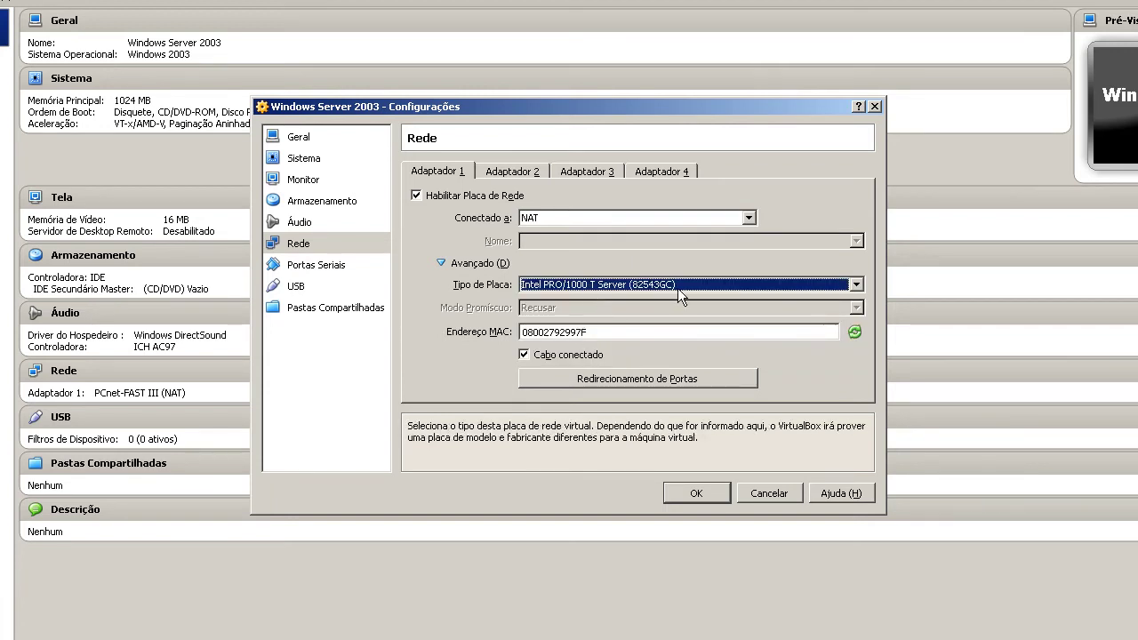
left_click(852, 333)
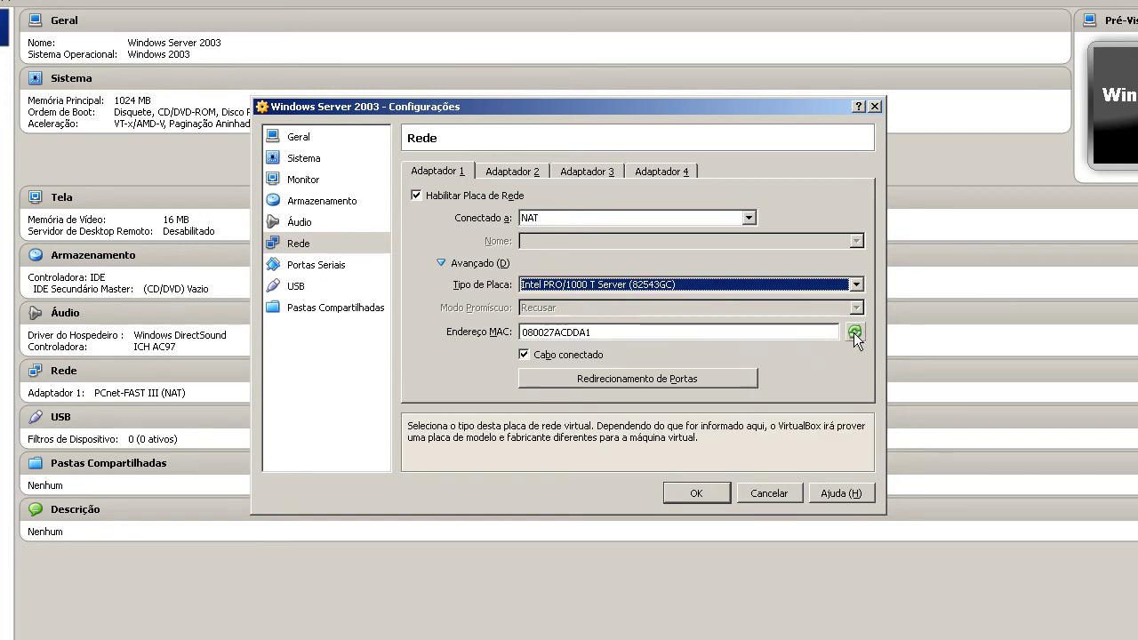
left_click(859, 336)
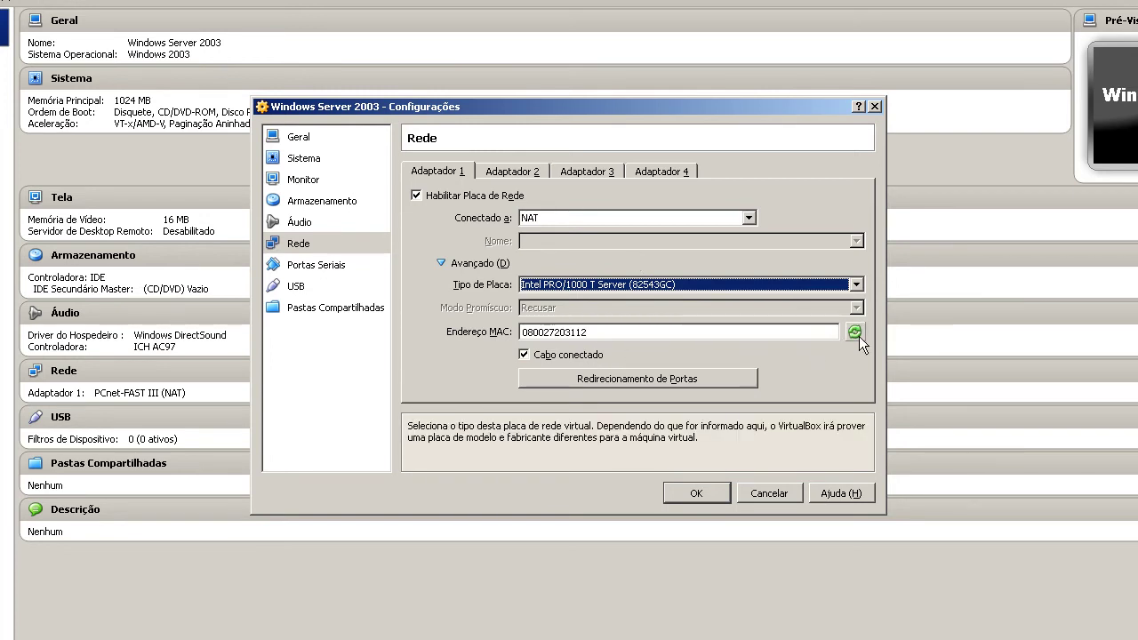
left_click(495, 176)
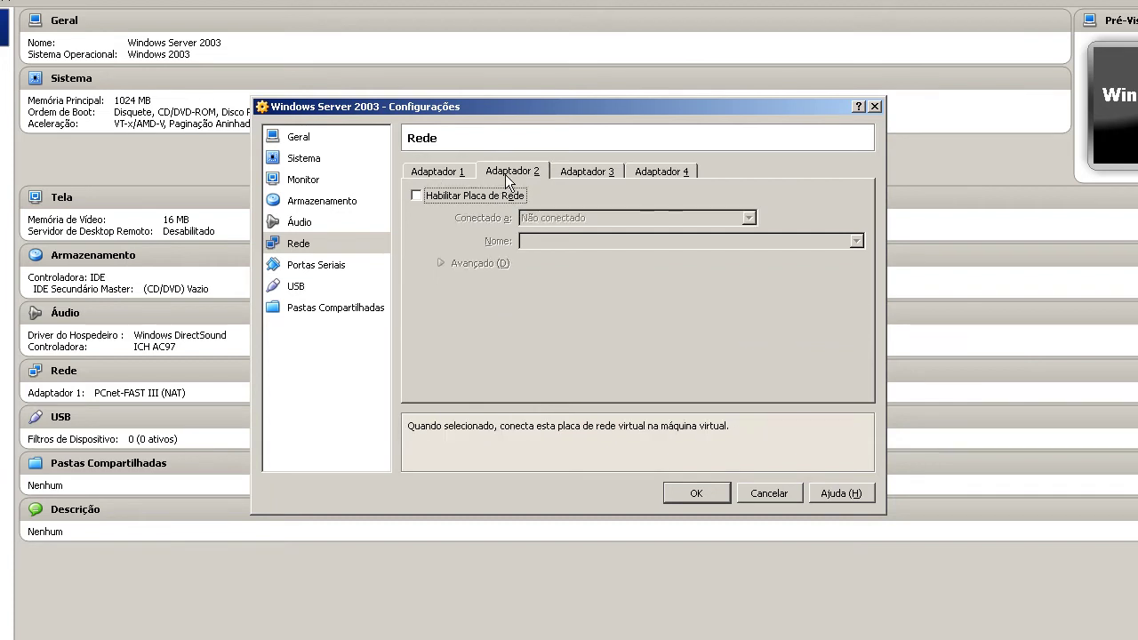
Step: Disable the USB controller and save the VM settings
left_click(336, 271)
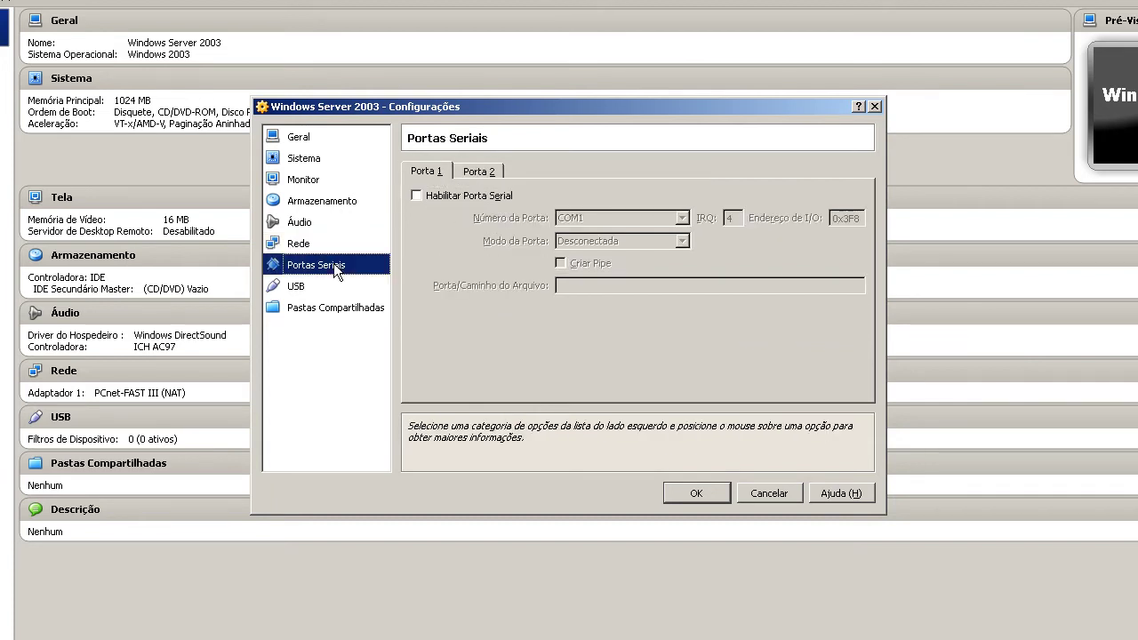
left_click(481, 173)
left_click(358, 287)
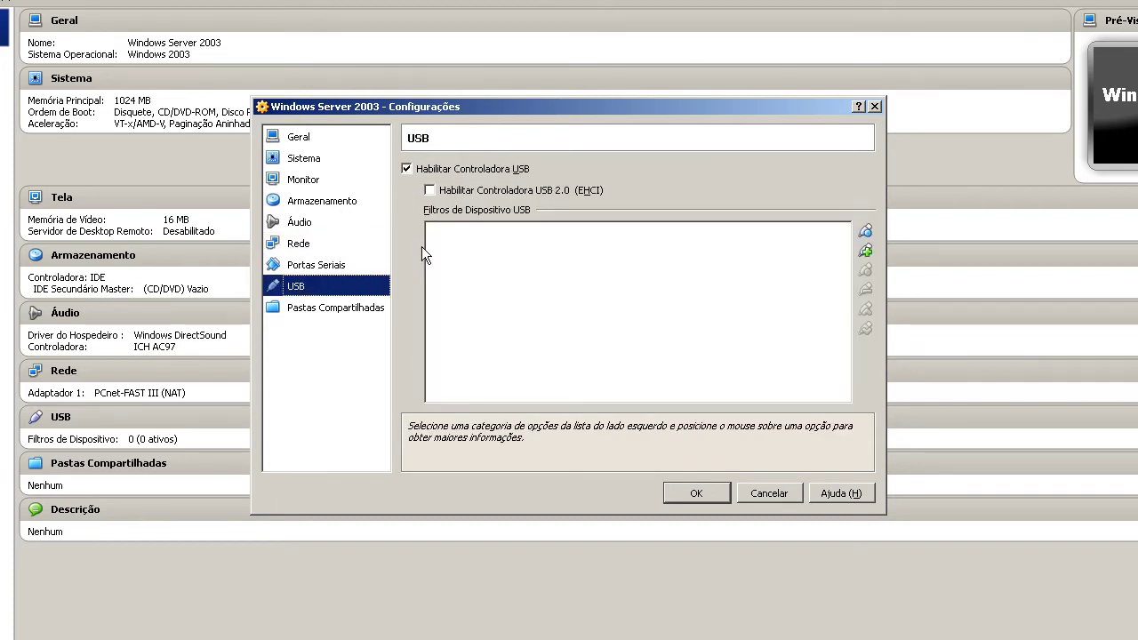
left_click(432, 168)
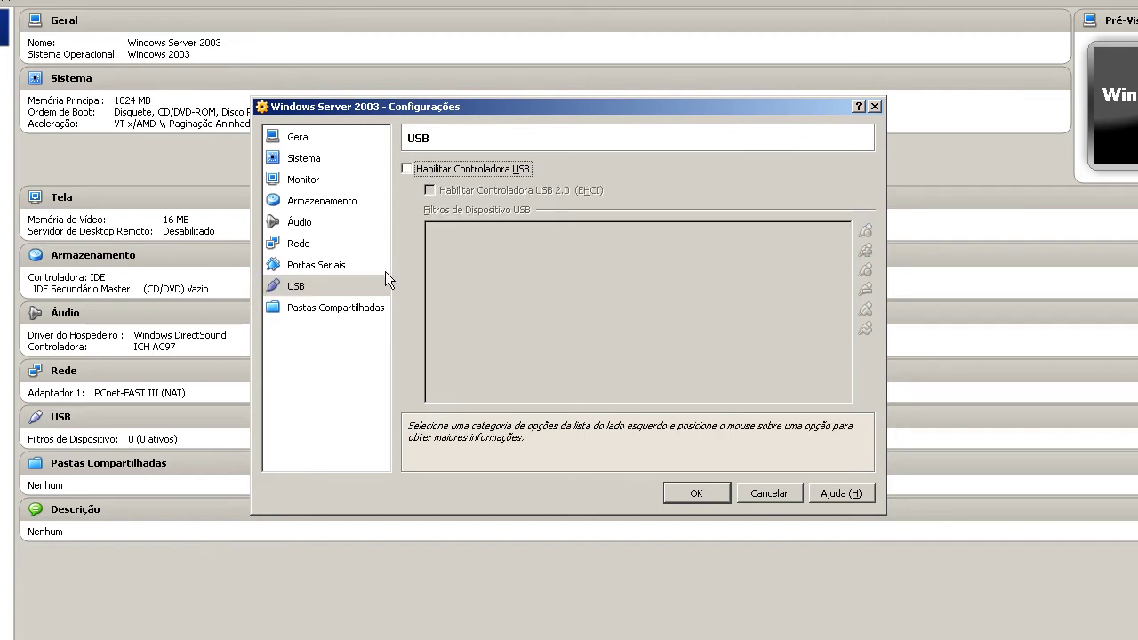
left_click(347, 309)
left_click(695, 494)
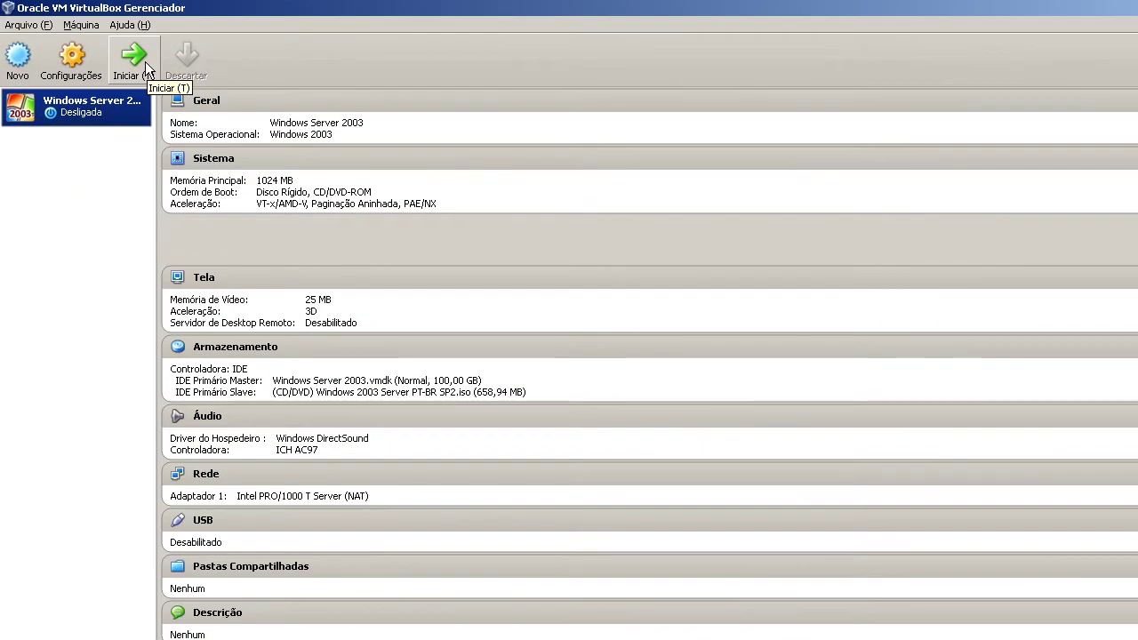
Step: Start the Windows Server 2003 VM, dismiss the keyboard-capture notice and minimize the Manager
left_click(145, 62)
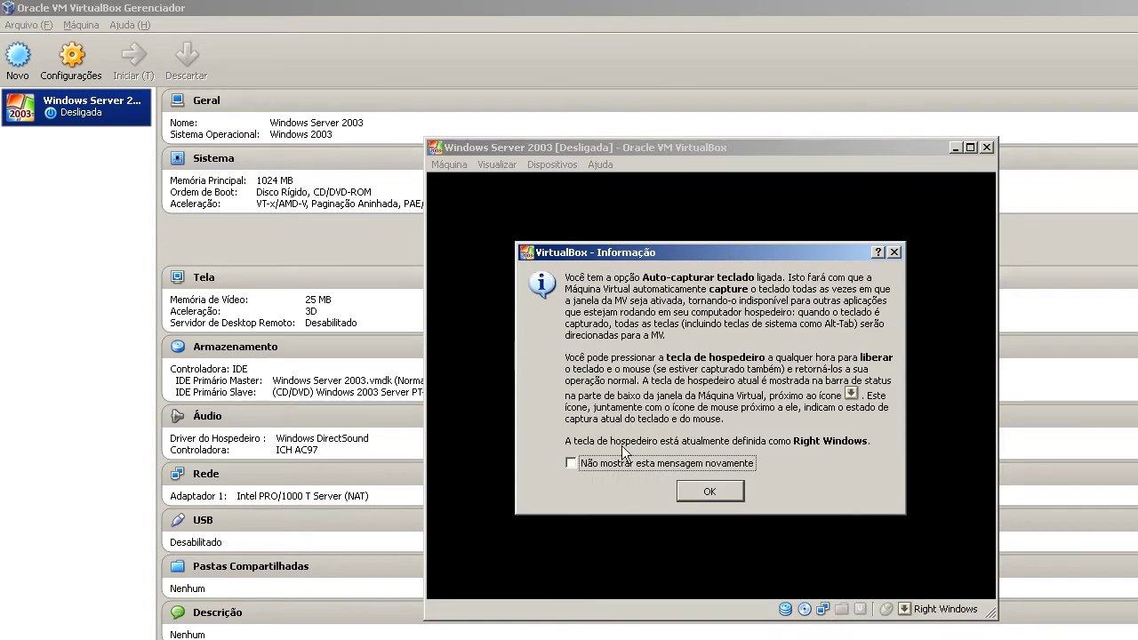
left_click(711, 492)
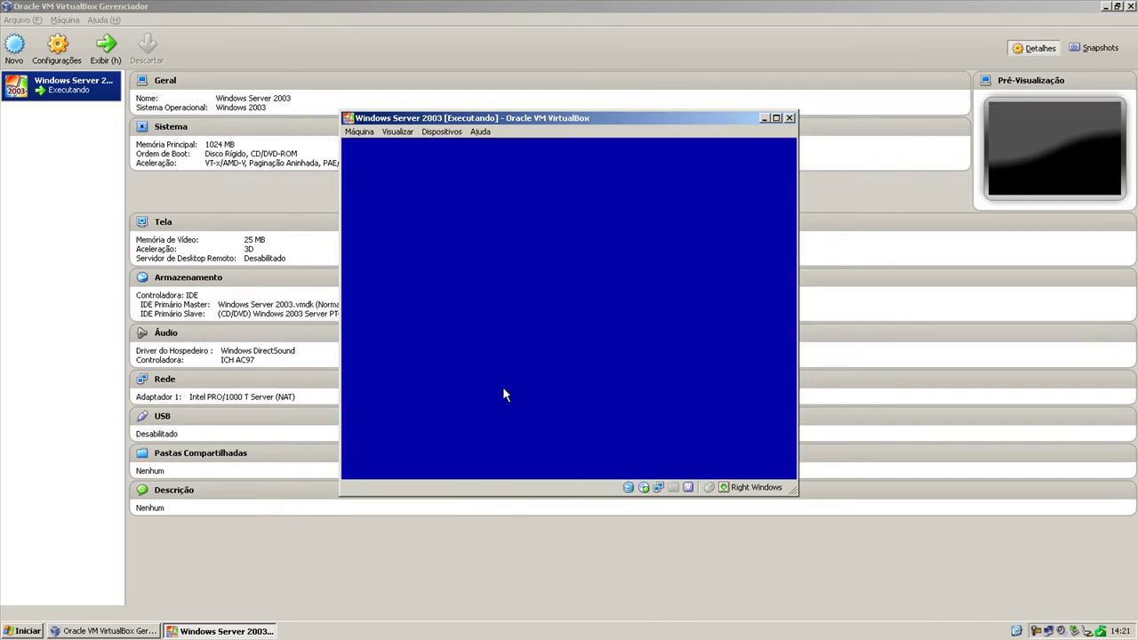
left_click(202, 609)
left_click(105, 630)
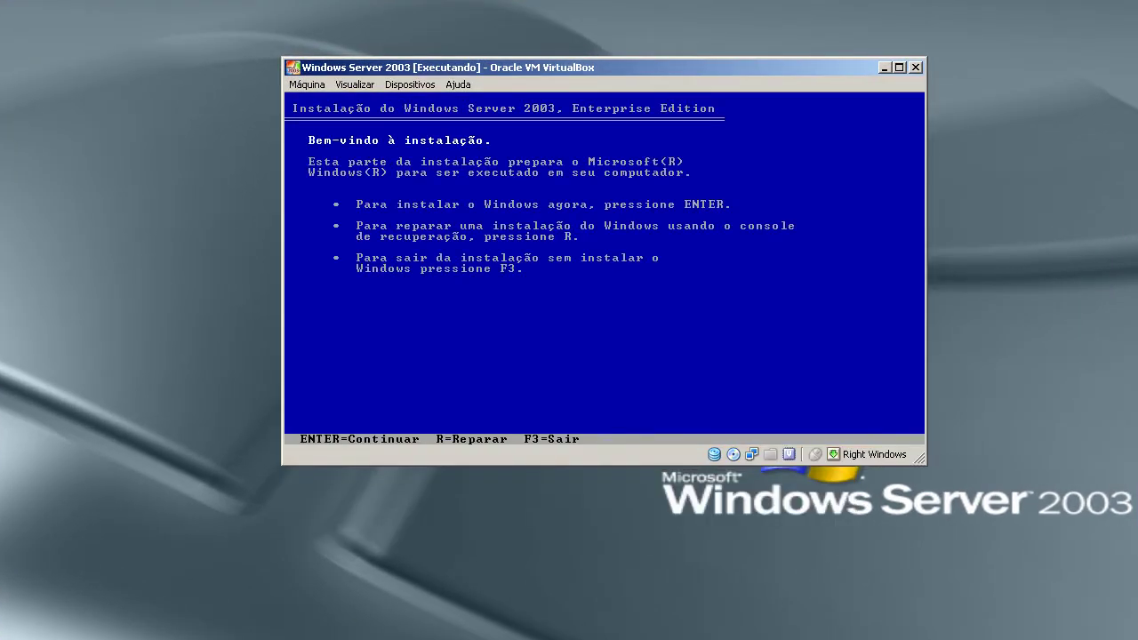
Step: Begin setup, accept the license with F8, create then delete a partition, and choose the unpartitioned space
key("Return")
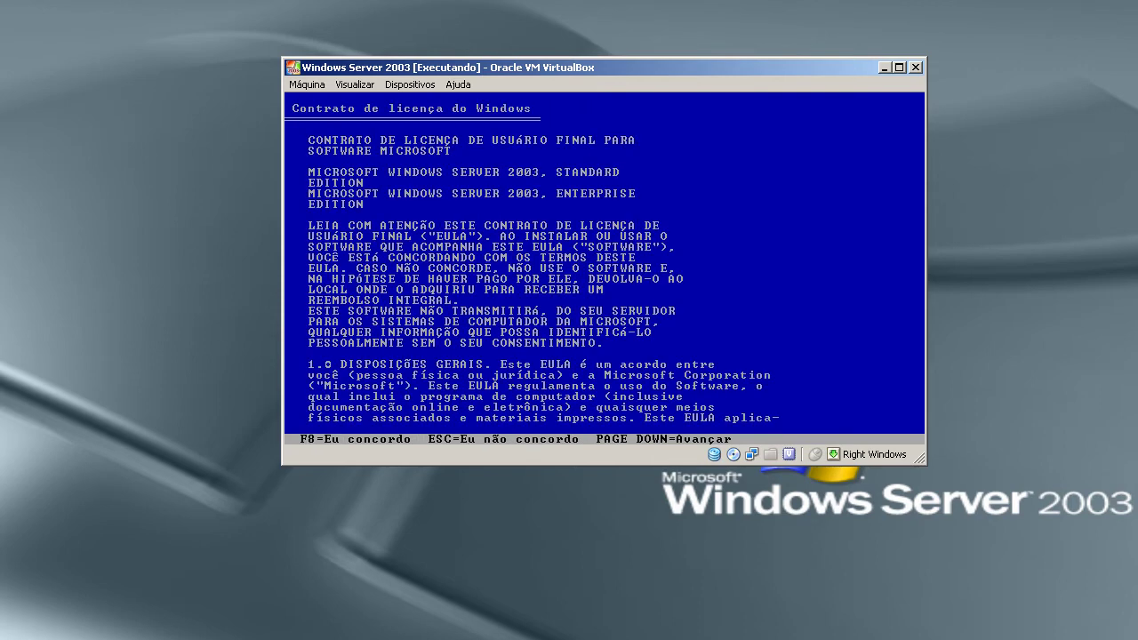
key("F8")
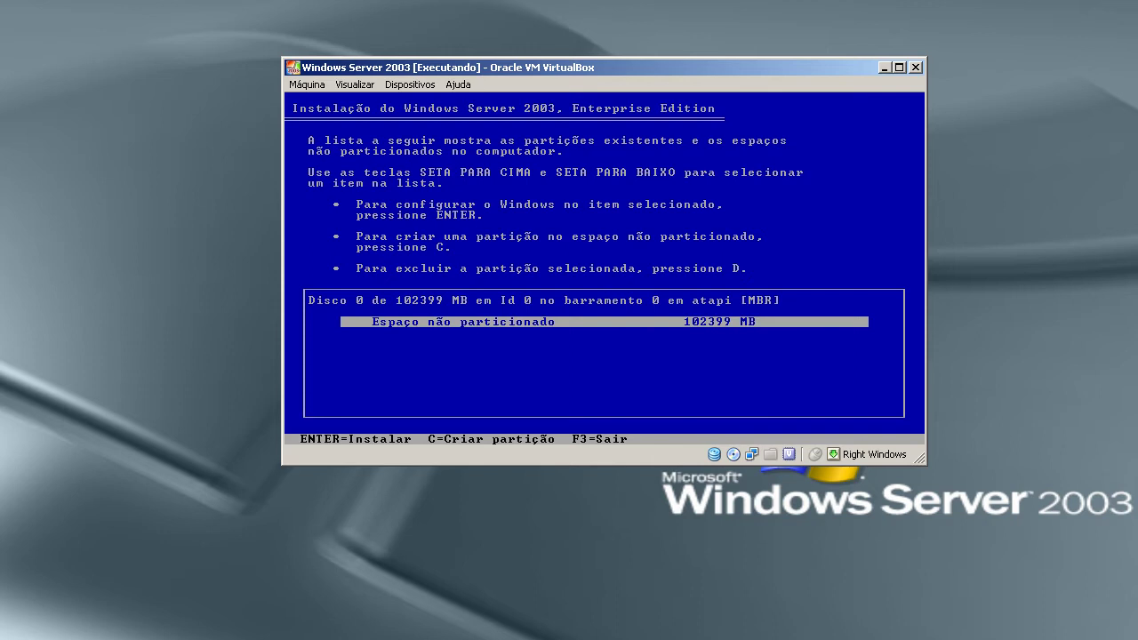
key("c")
key("Return")
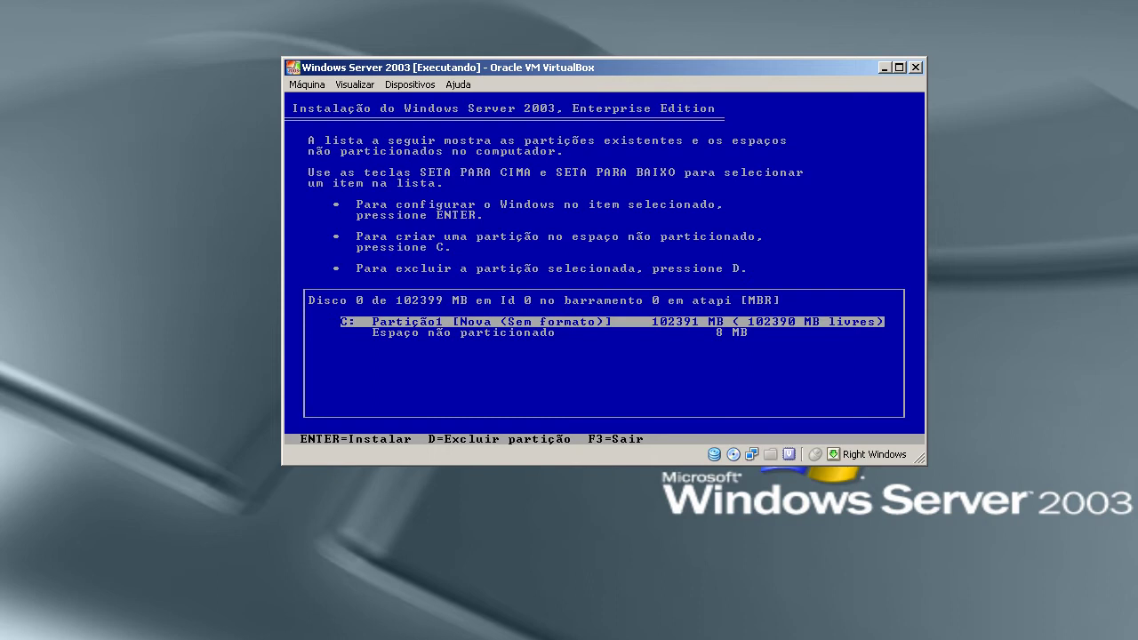
key("d")
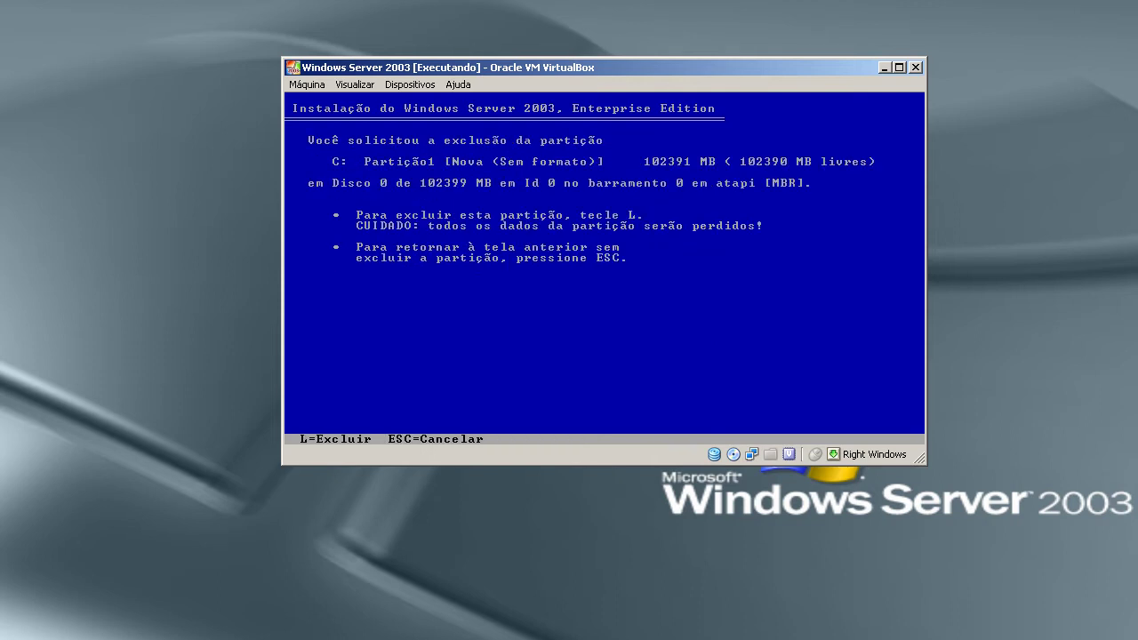
key("l")
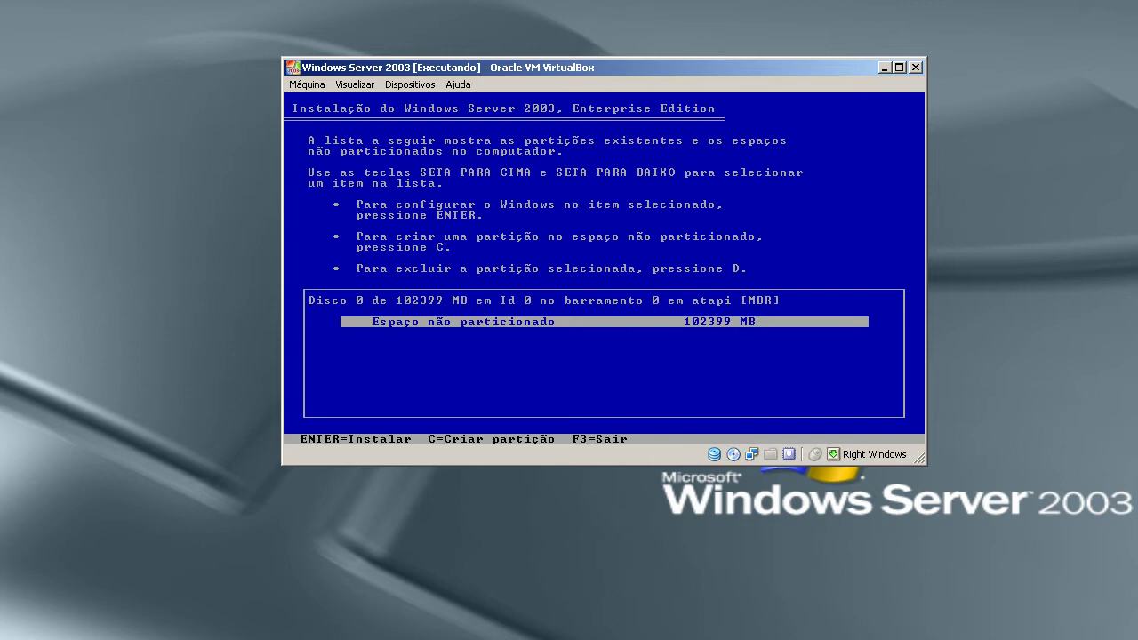
key("Return")
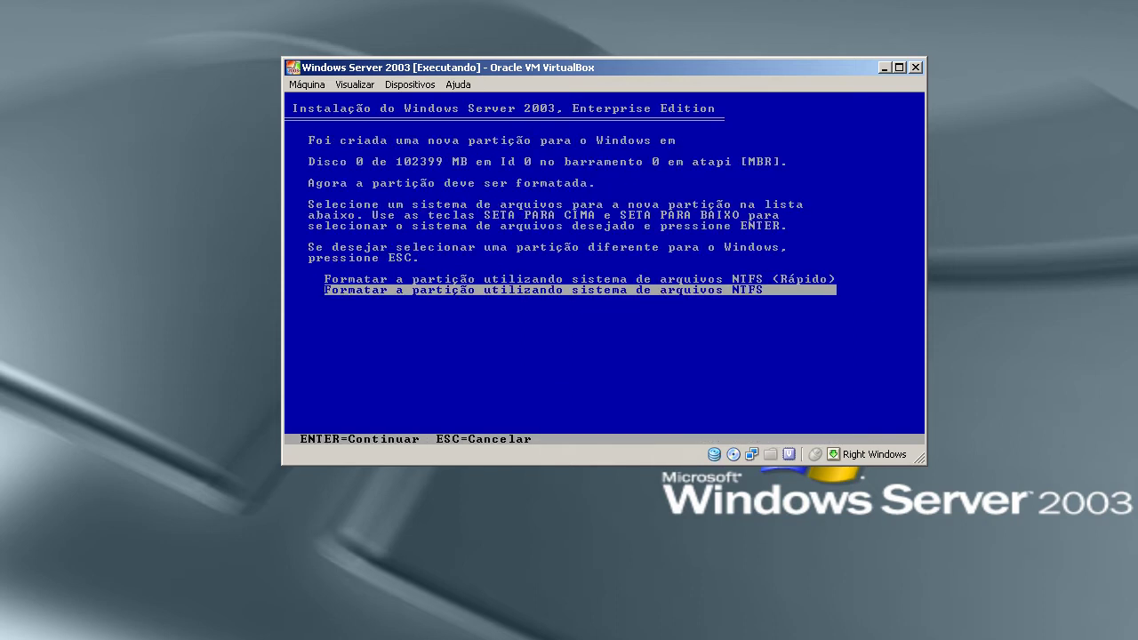
Step: Choose full NTFS formatting for the partition and let setup continue
key("Return")
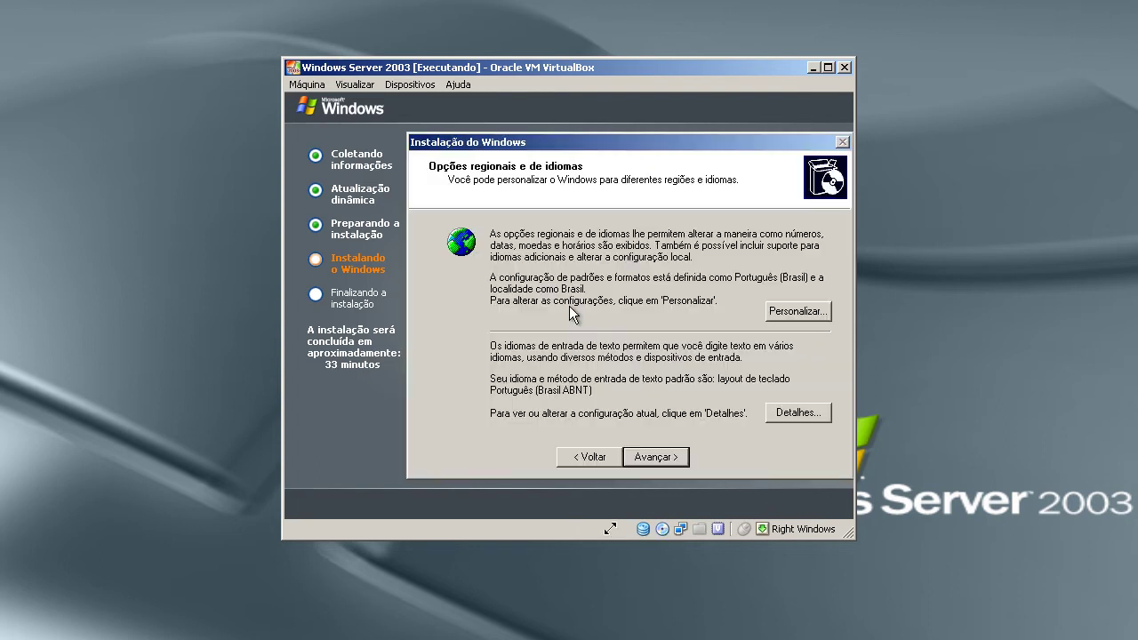
Step: Remove the Inglês (Estados Unidos) input language from the text input language settings
left_click(809, 419)
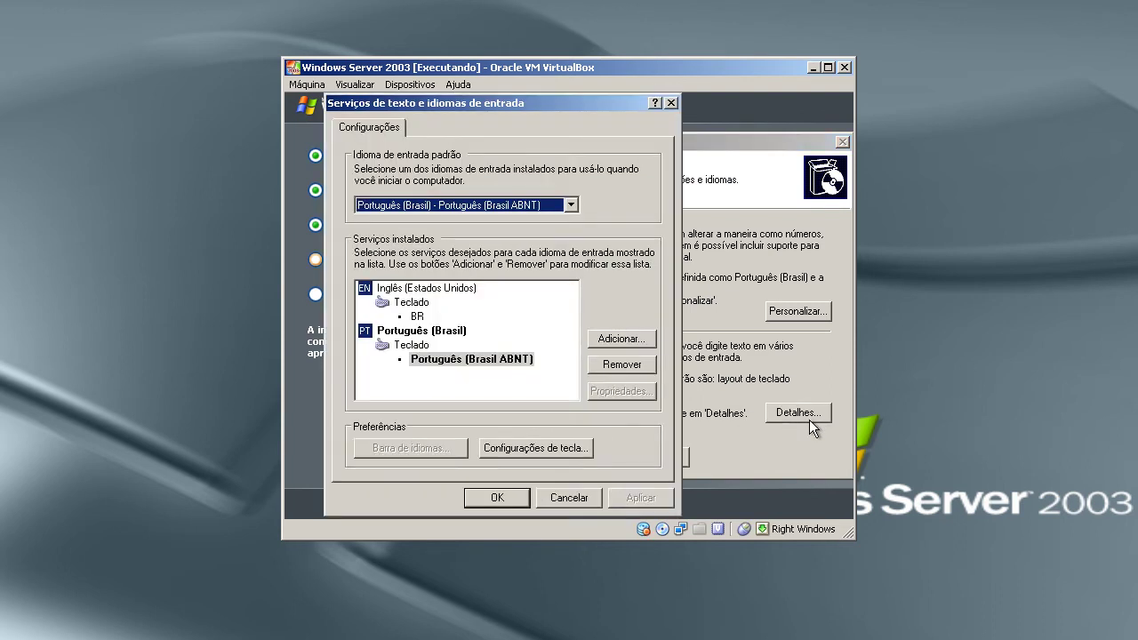
left_click(402, 290)
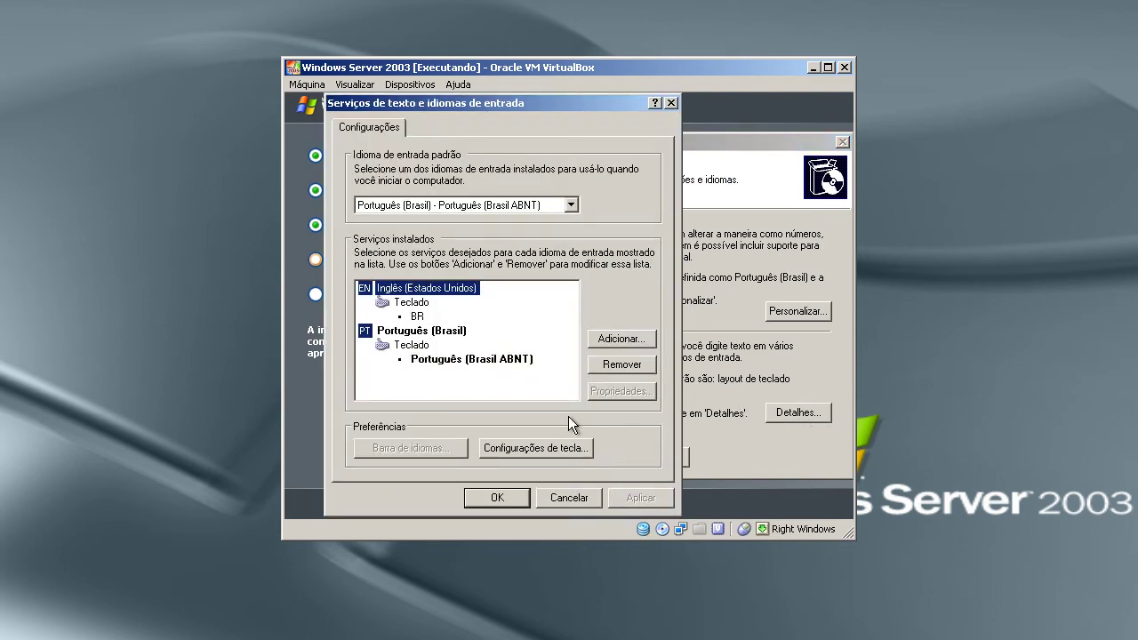
left_click(607, 369)
left_click(620, 494)
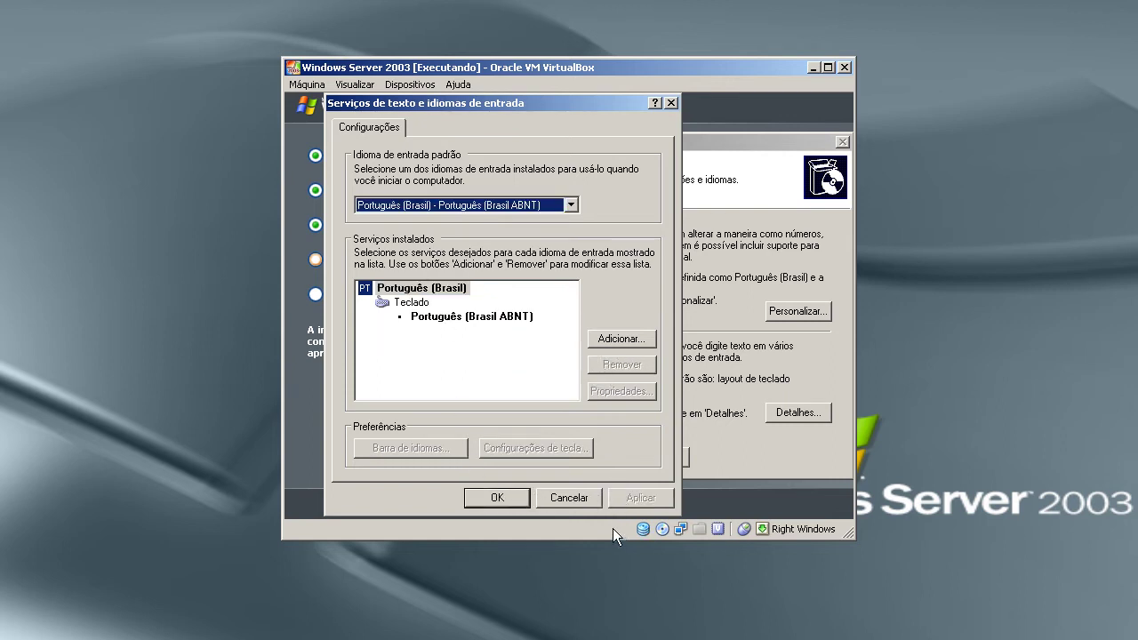
left_click(500, 498)
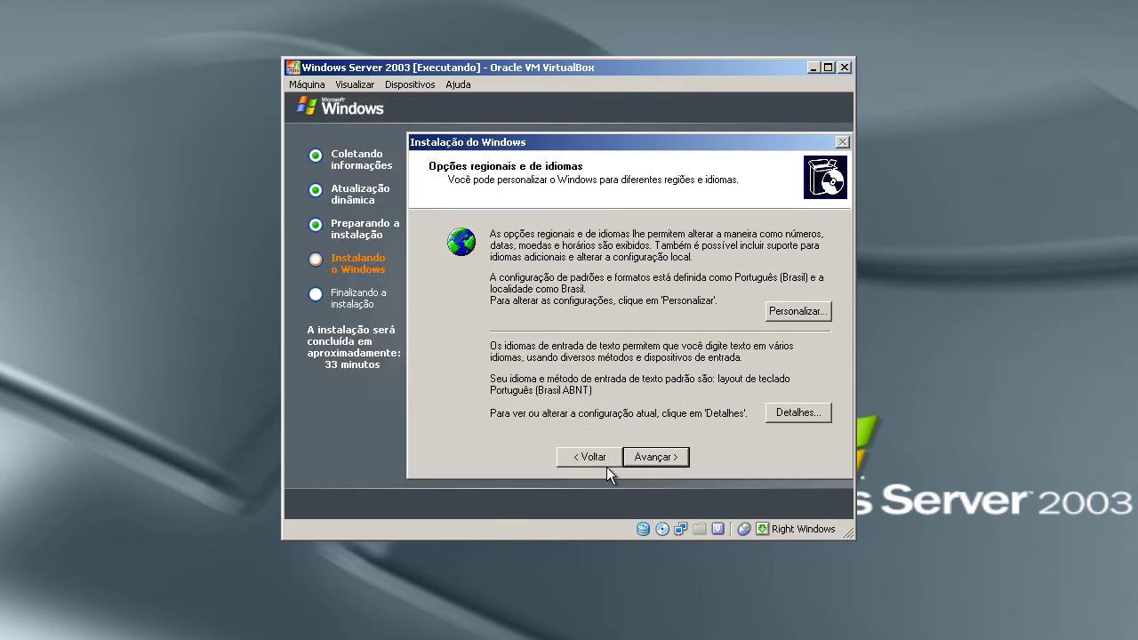
Step: Enter the owner's name, the organization and the Windows product key to reach licensing modes
left_click(655, 463)
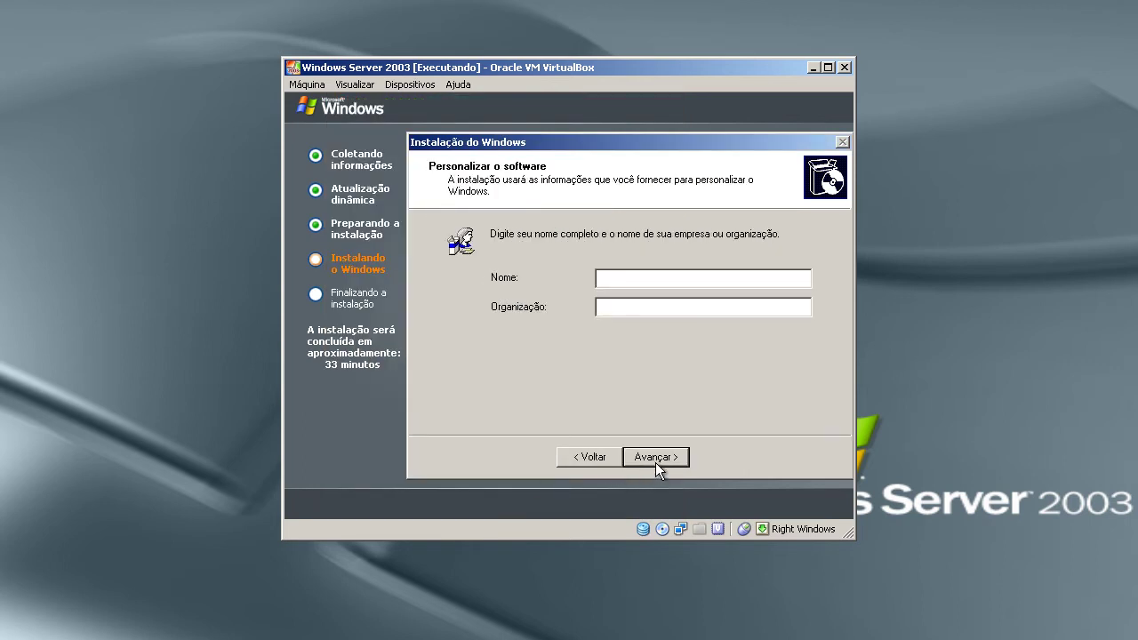
type("Vanderson")
key("Tab")
type("Vanderson")
left_click(667, 455)
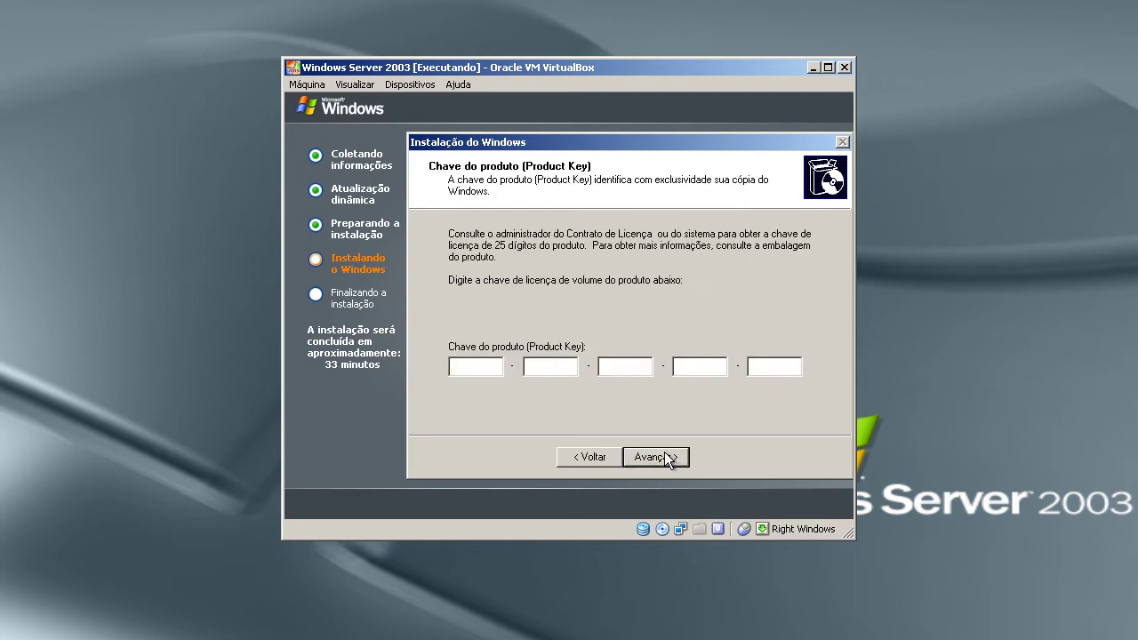
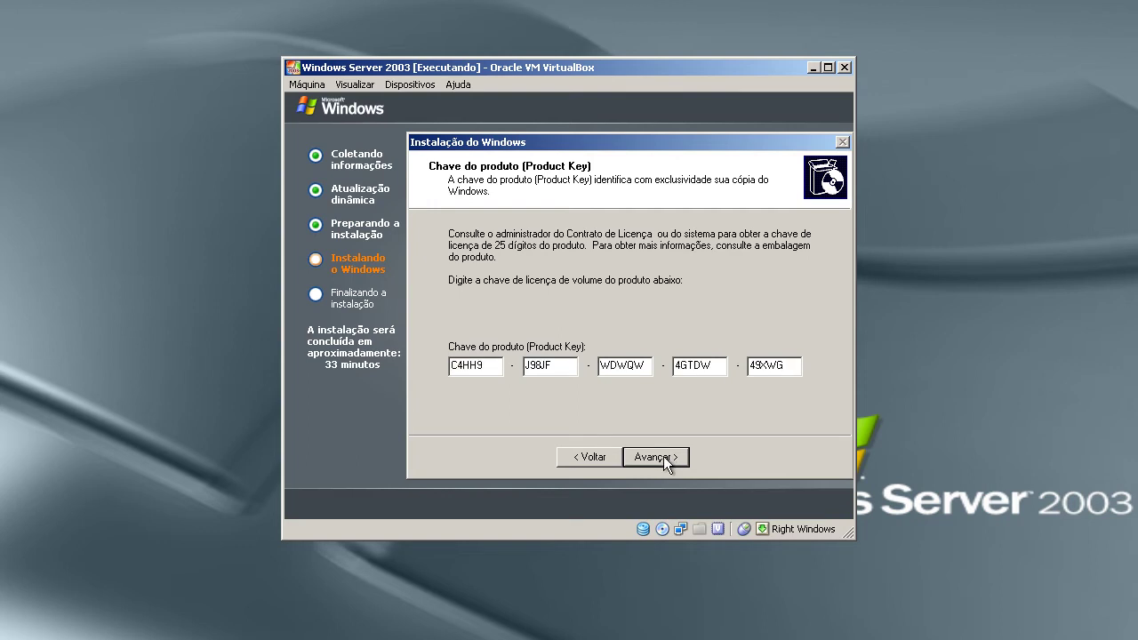
left_click(667, 458)
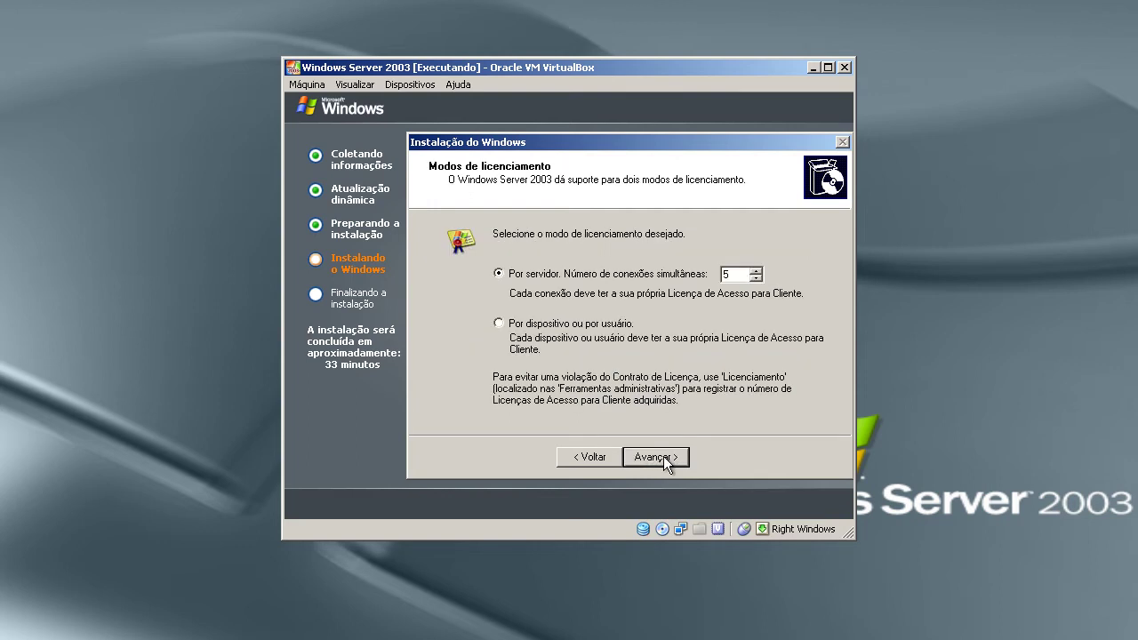
Step: Set per-server licensing to 39999 simultaneous connections
double_click(727, 274)
type("3")
type("9999")
left_click(656, 457)
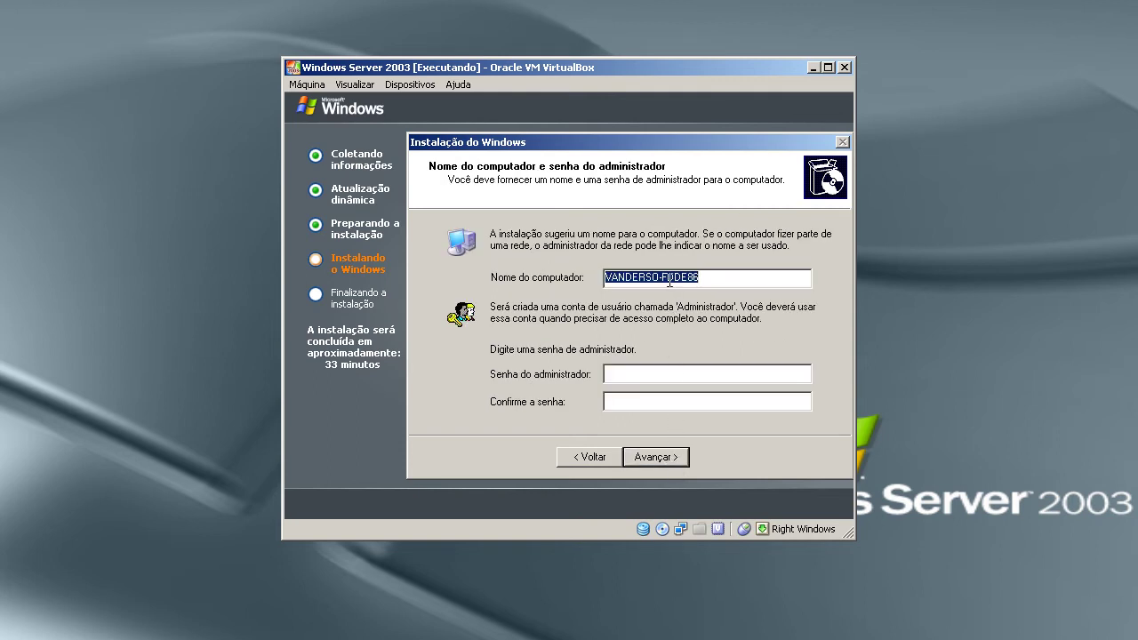
Step: Change the computer name suffix to NPC and enter and confirm the administrator password
left_click_drag(659, 278, 725, 264)
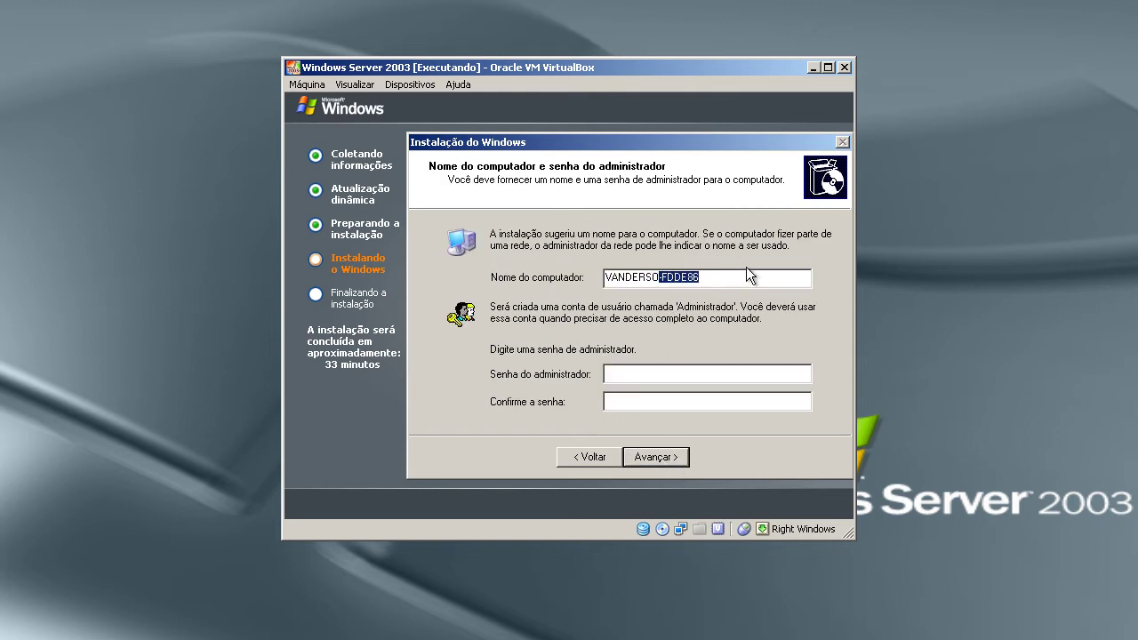
type("NPC")
type("•••••••")
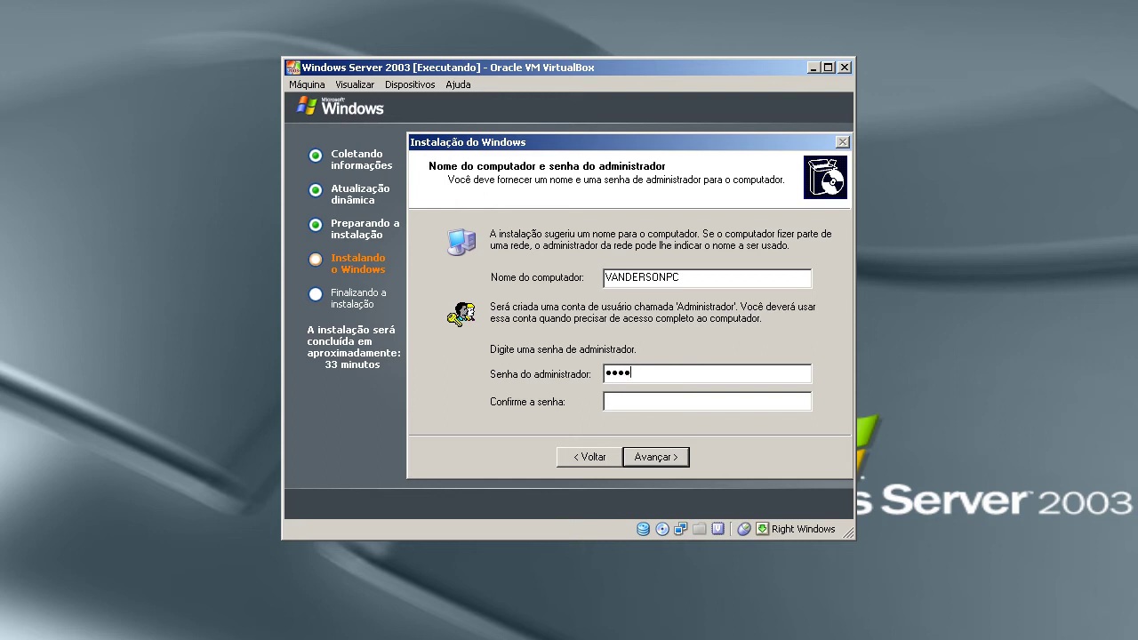
type("•")
key("BackSpace")
key("BackSpace")
type("••")
key("Tab")
type("••••••••")
left_click(683, 458)
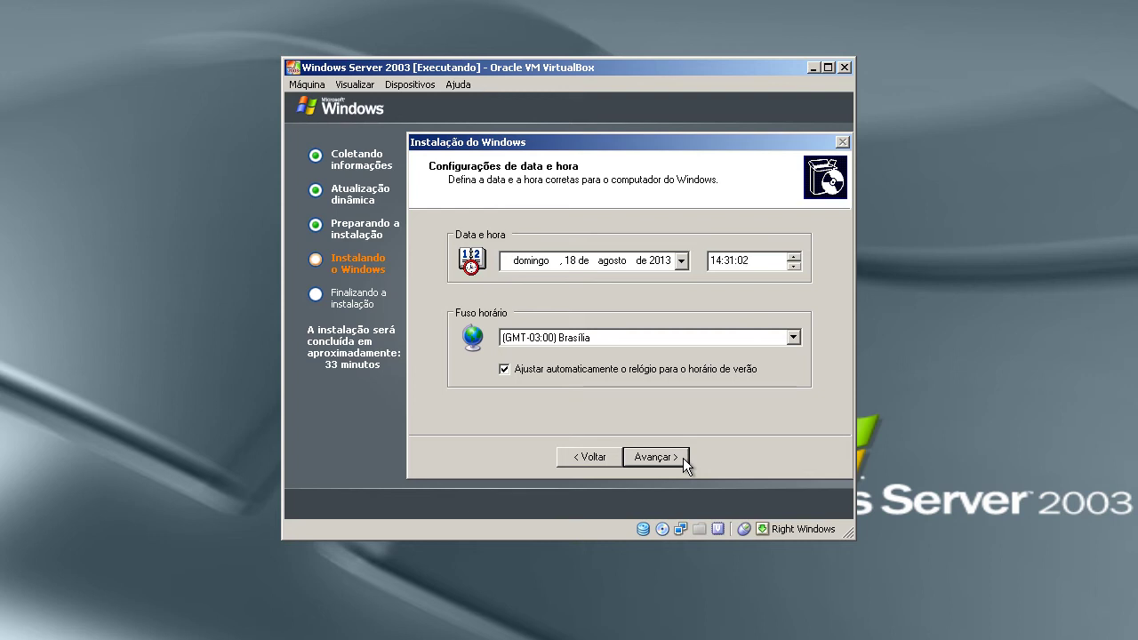
Step: Accept the date/time and typical network settings, replacing workgroup GRUPO with VG
left_click(683, 457)
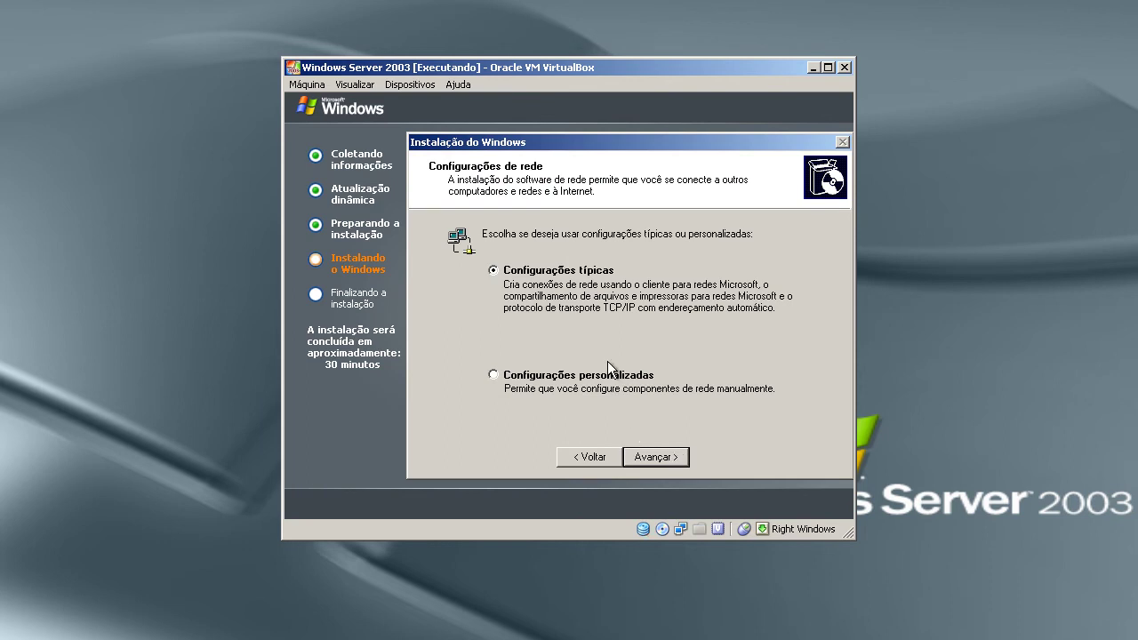
left_click(651, 455)
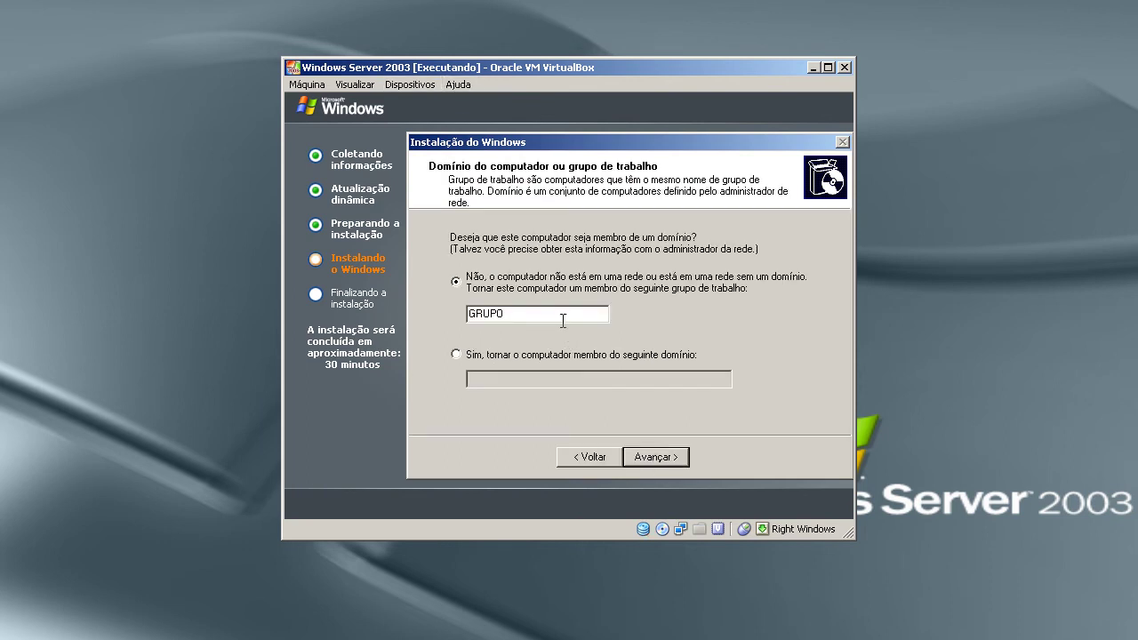
left_click_drag(594, 314, 466, 318)
key("BackSpace")
type("VG")
left_click(644, 456)
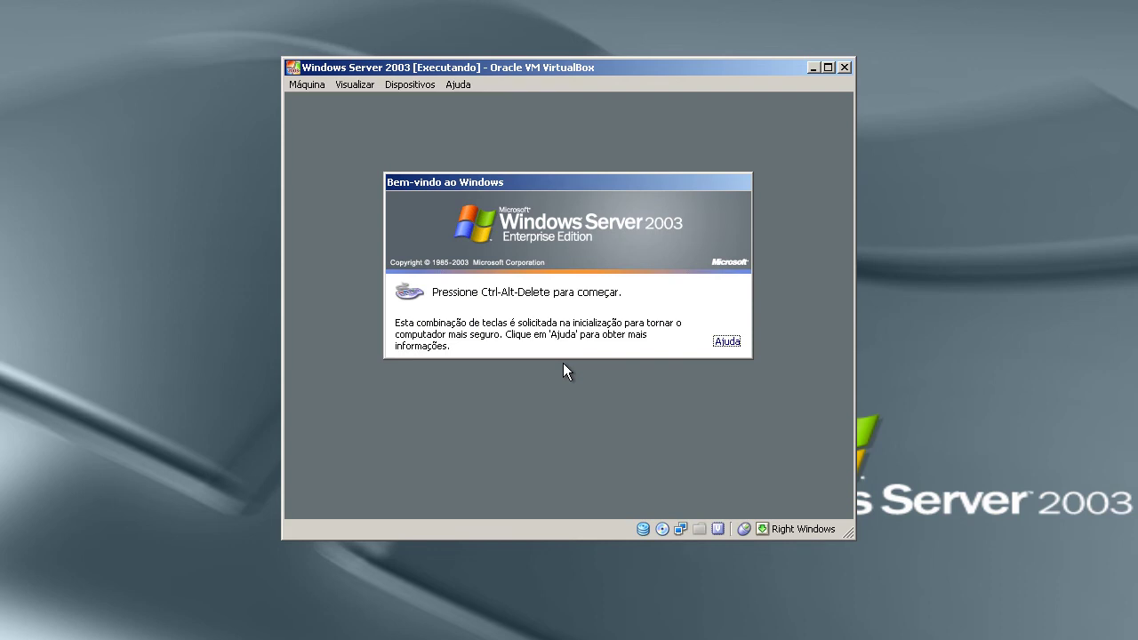
Step: Log on as Administrator and accept the auto-resized larger resolution and new monitor settings
key("super+Delete")
key("alt+o")
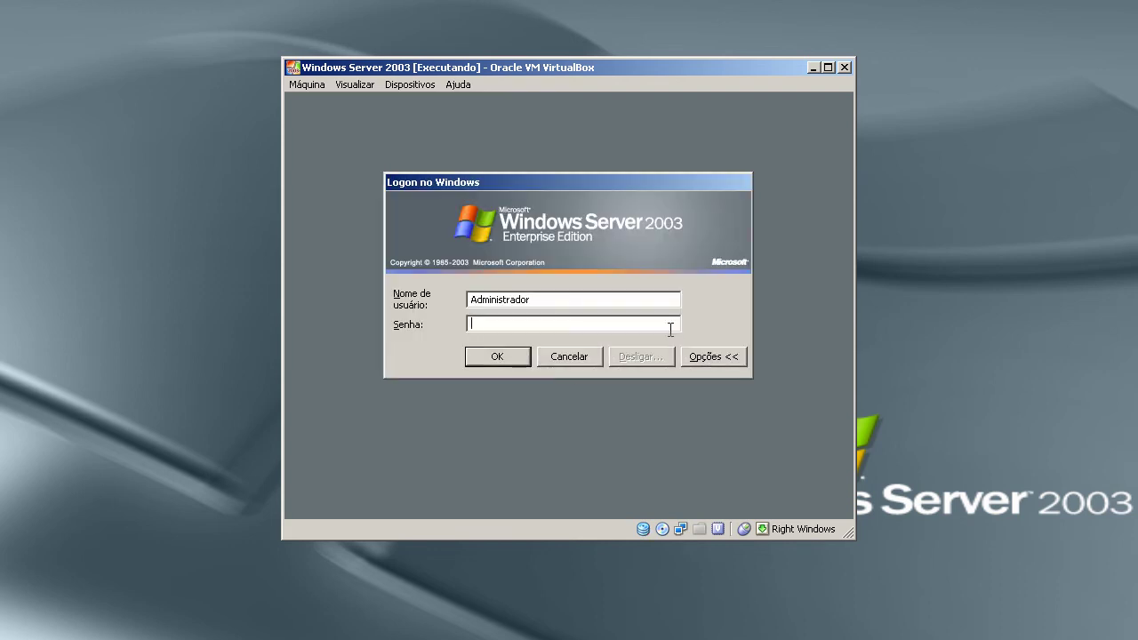
key("Return")
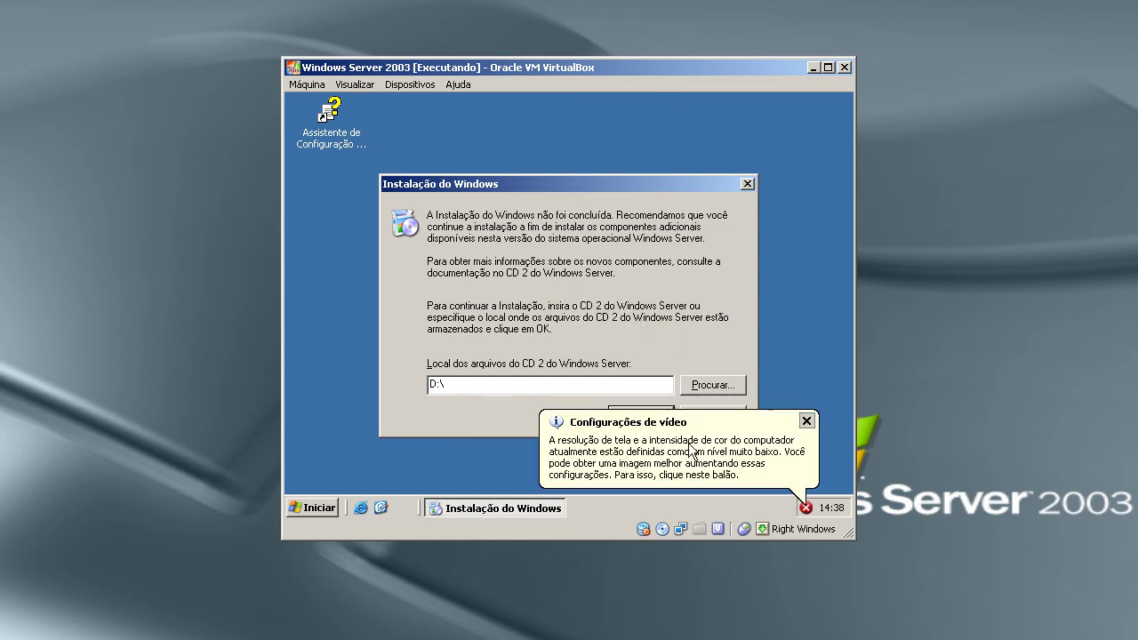
left_click(688, 443)
left_click(569, 327)
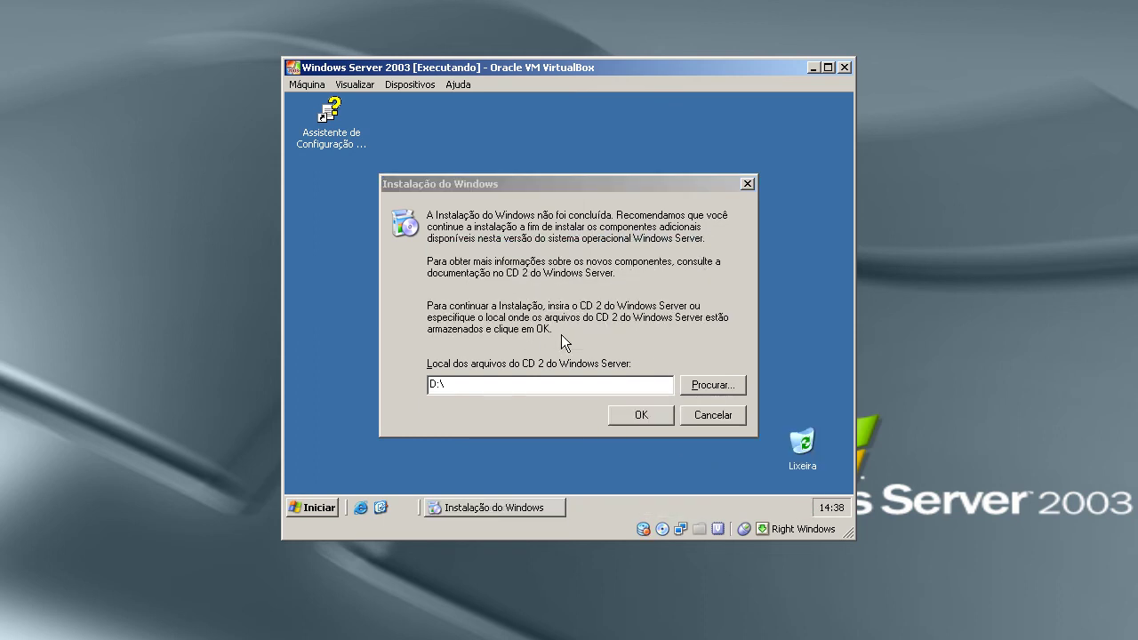
left_click(488, 221)
key("super")
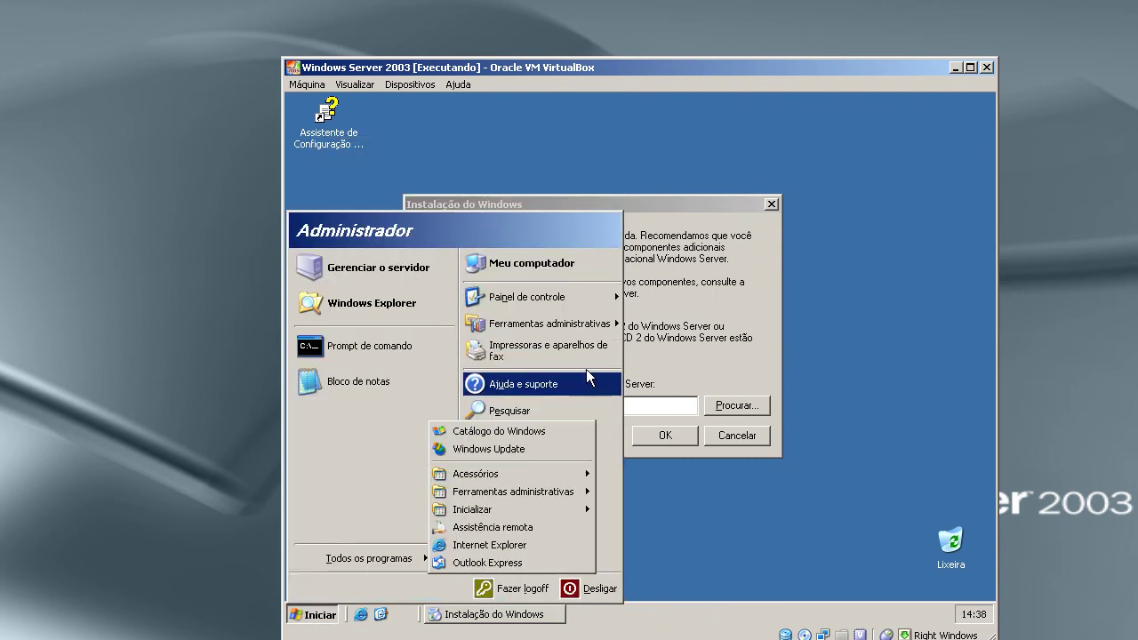
Step: Dismiss the CD 2 prompt, finish the security updates page, and close Gerenciar o servidor
left_click(689, 327)
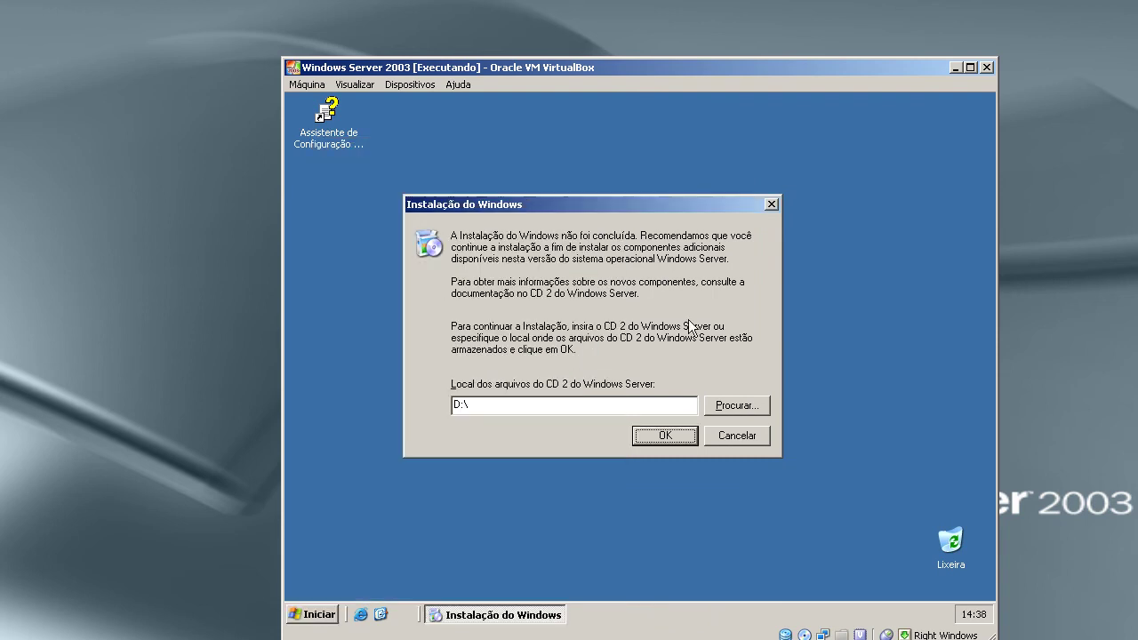
left_click(772, 205)
left_click(635, 401)
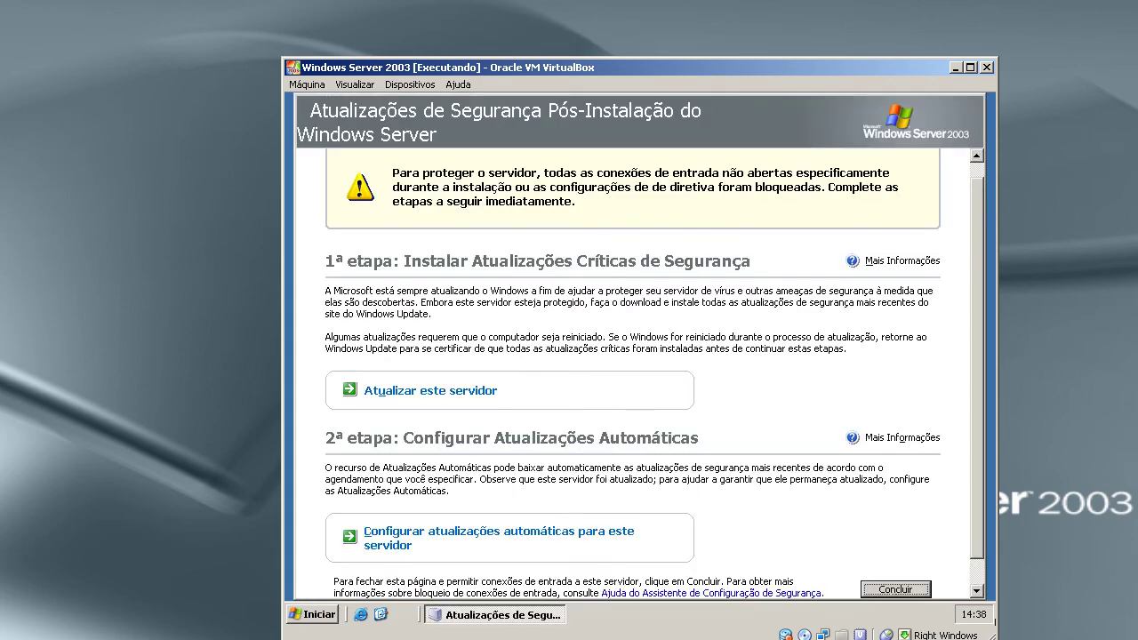
left_click(925, 590)
left_click(592, 403)
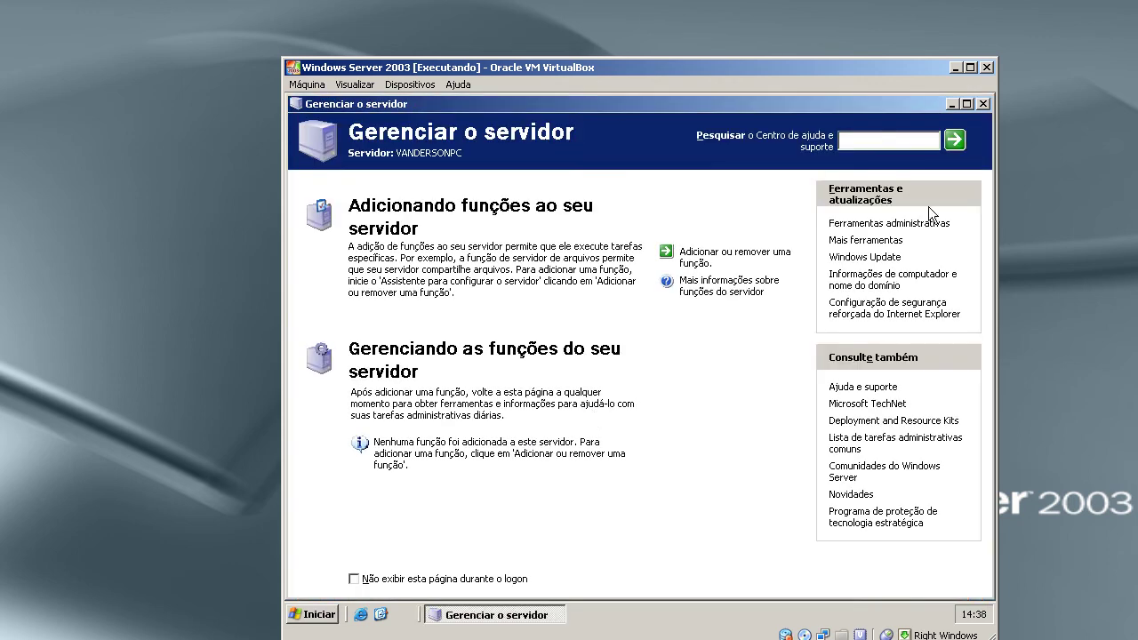
left_click(984, 104)
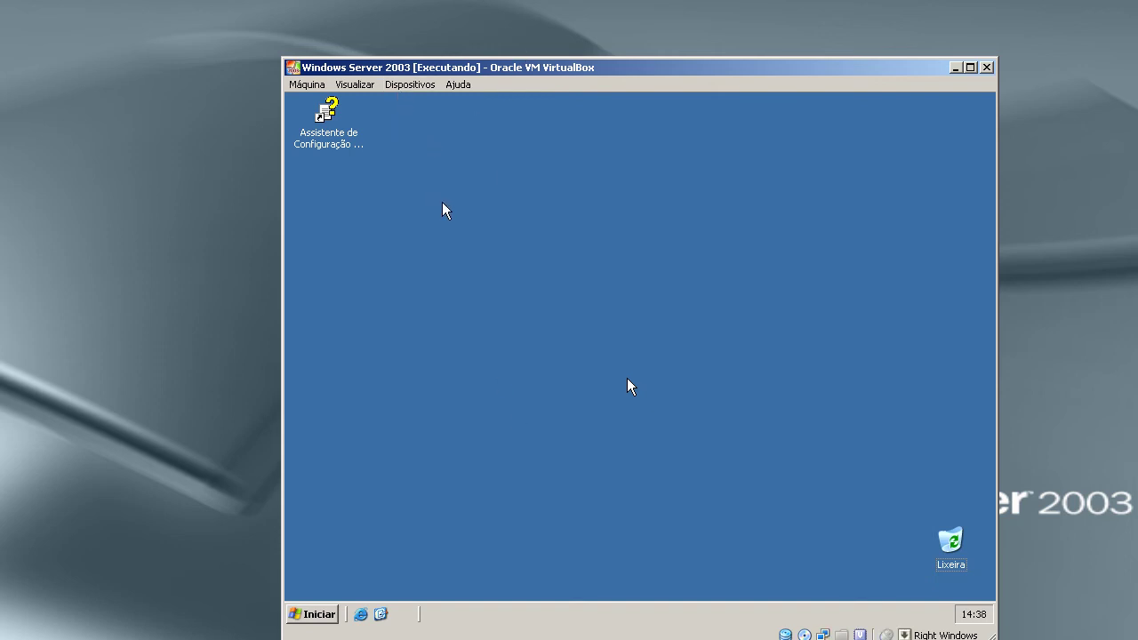
Step: Insert the Guest Additions CD and launch its setup from the D: drive in Meu computador
left_click(393, 85)
left_click(442, 226)
left_click(311, 614)
left_click(515, 262)
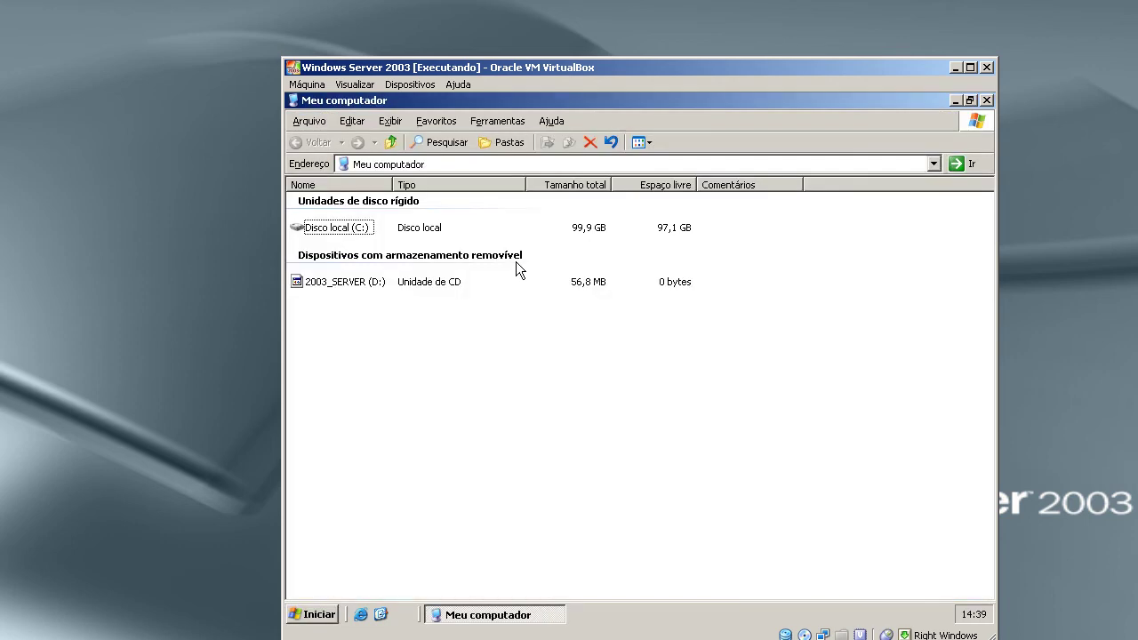
double_click(382, 283)
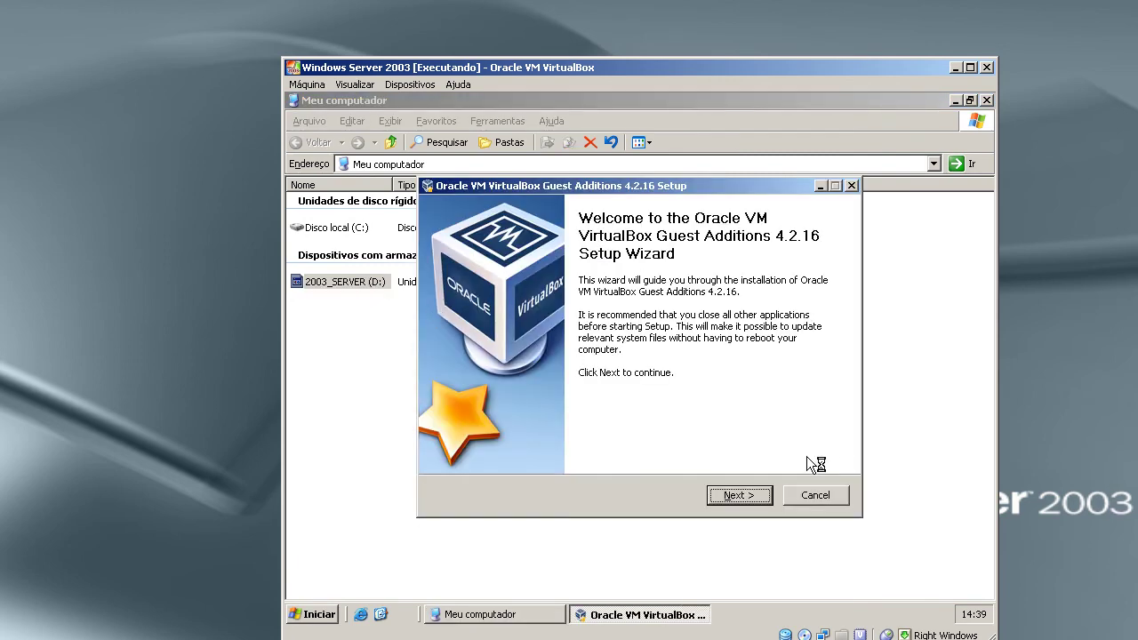
key("alt+F4")
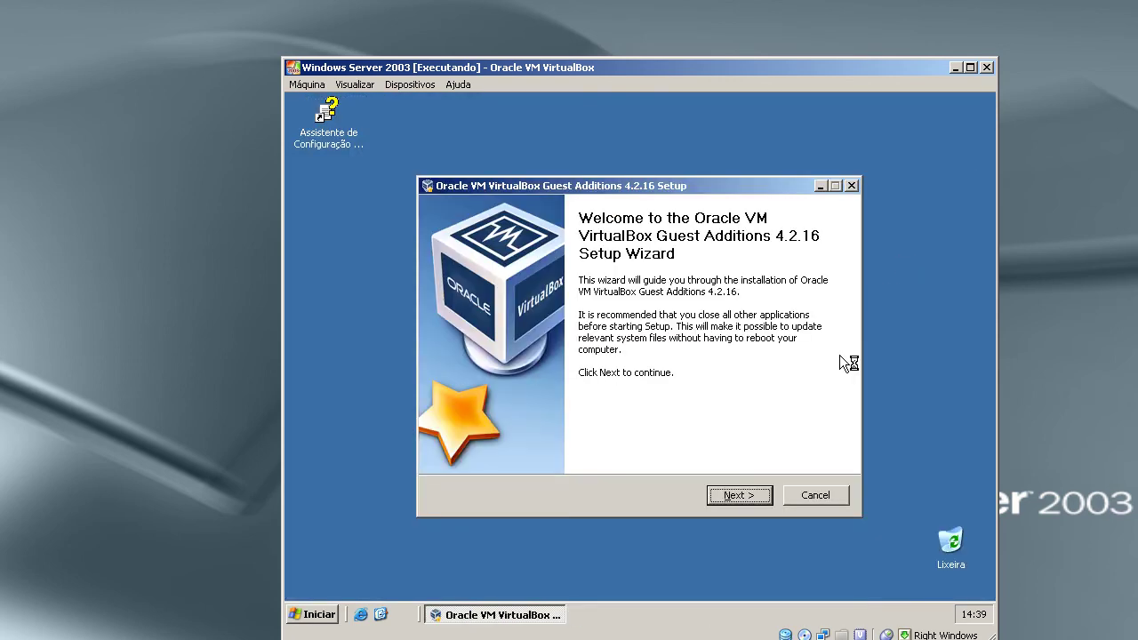
left_click(754, 494)
Step: Set the install folder to C:\Arquivos de programas\WindowsUpdate, dropping the Guest Additions subfolder
left_click(748, 500)
left_click(782, 392)
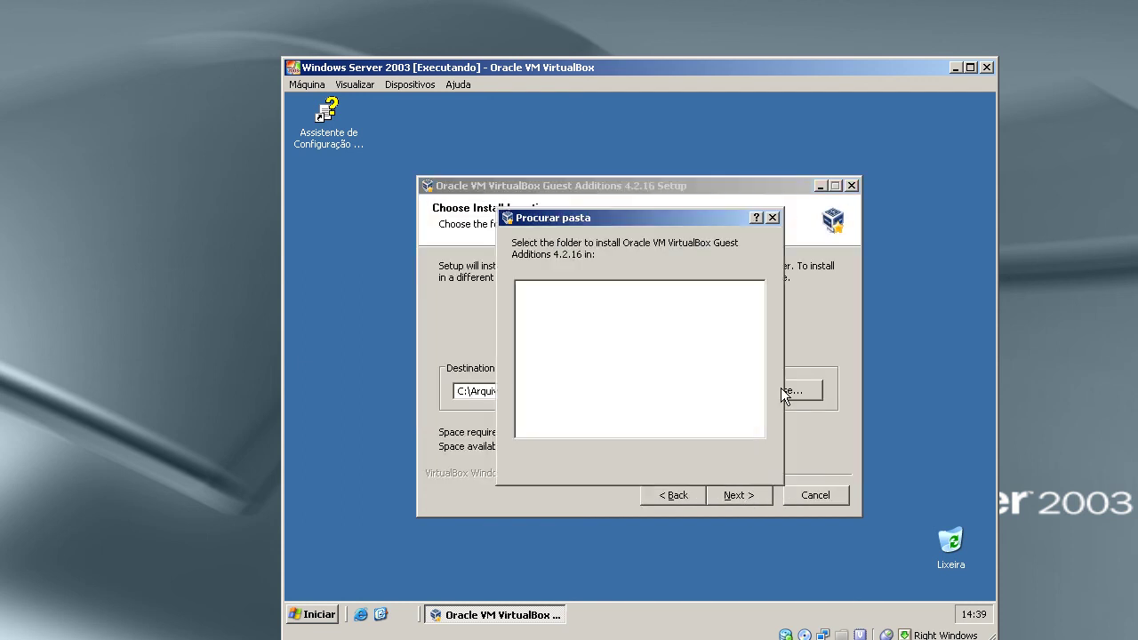
double_click(589, 318)
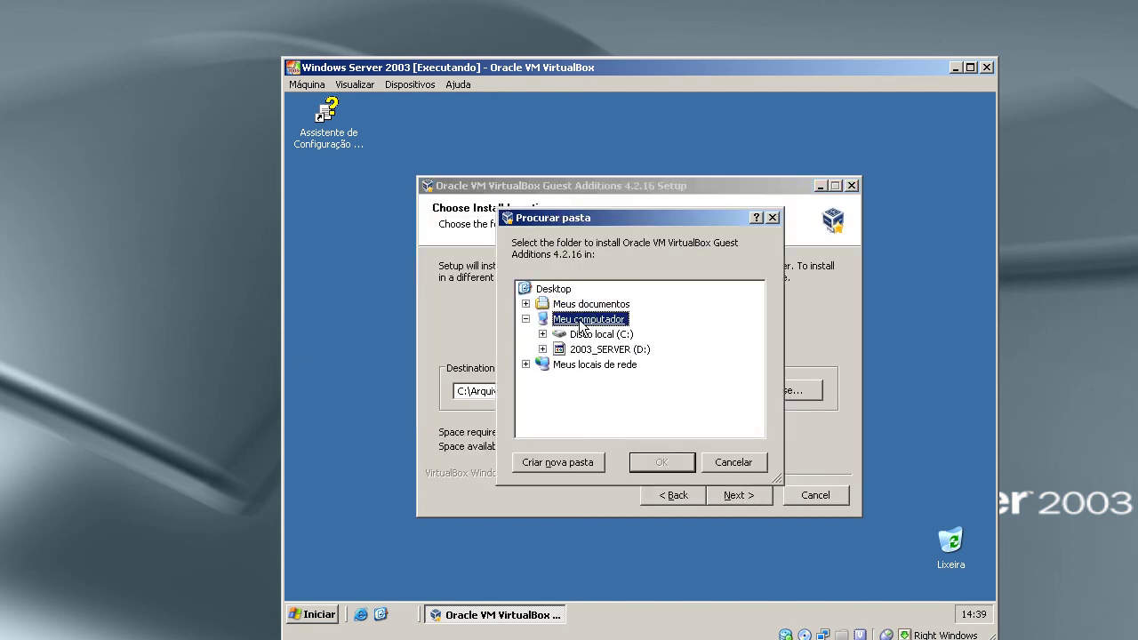
double_click(603, 334)
double_click(604, 352)
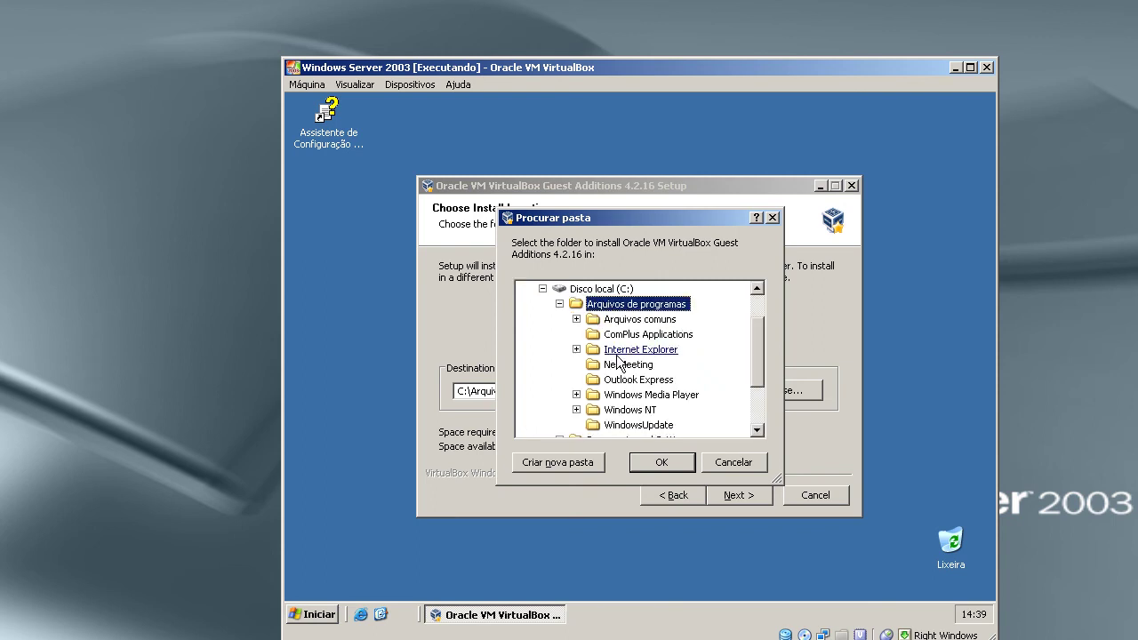
scroll(607, 342, "down", 2)
scroll(607, 342, "down", 1)
left_click(610, 349)
left_click(654, 462)
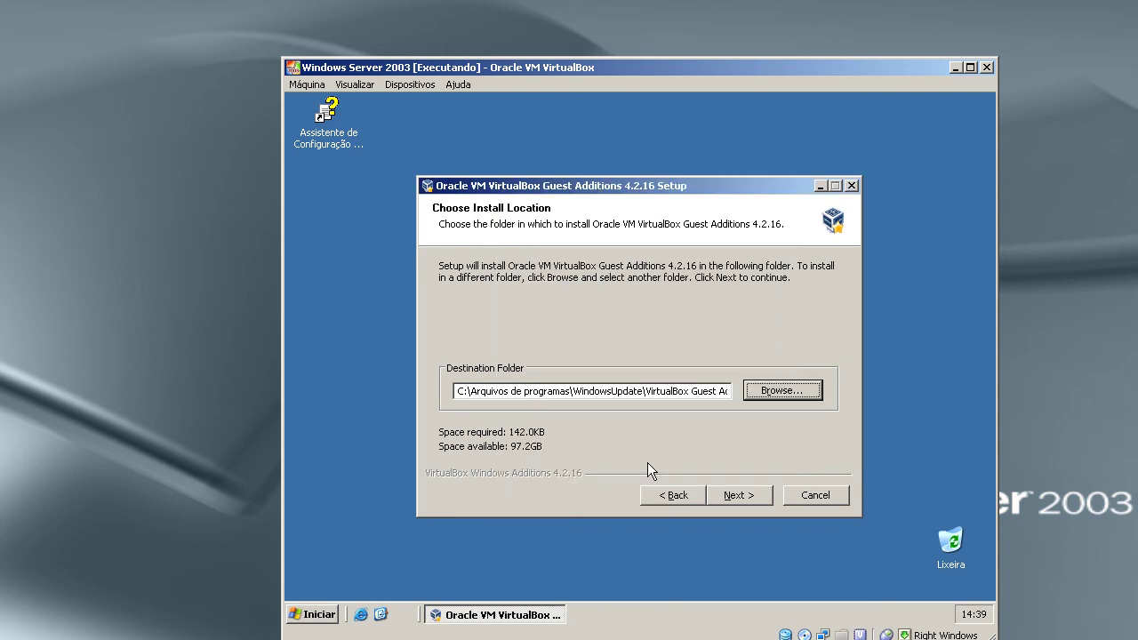
left_click_drag(641, 392, 994, 410)
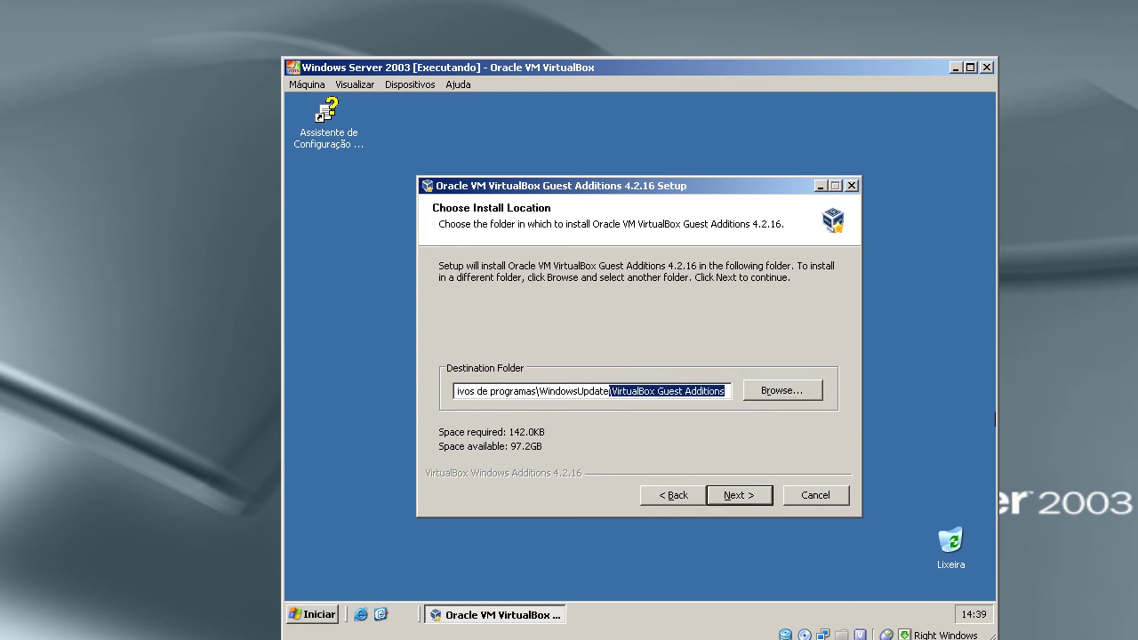
key("BackSpace")
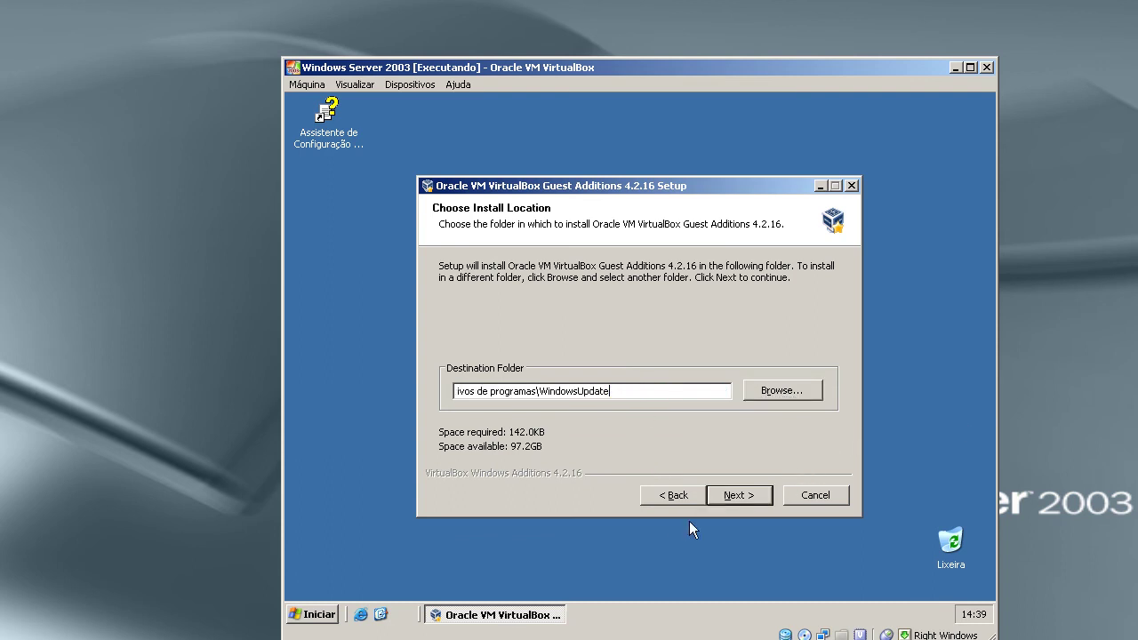
left_click(740, 495)
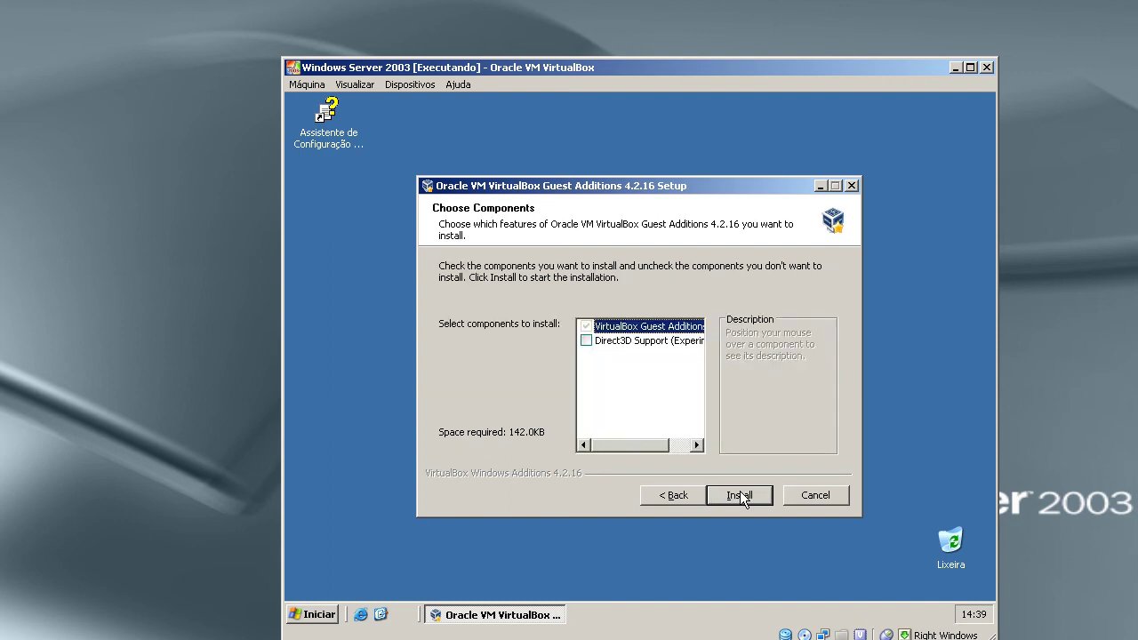
Step: Try selecting Direct3D Support, dismiss its unavailable message, and start the installation
left_click(592, 346)
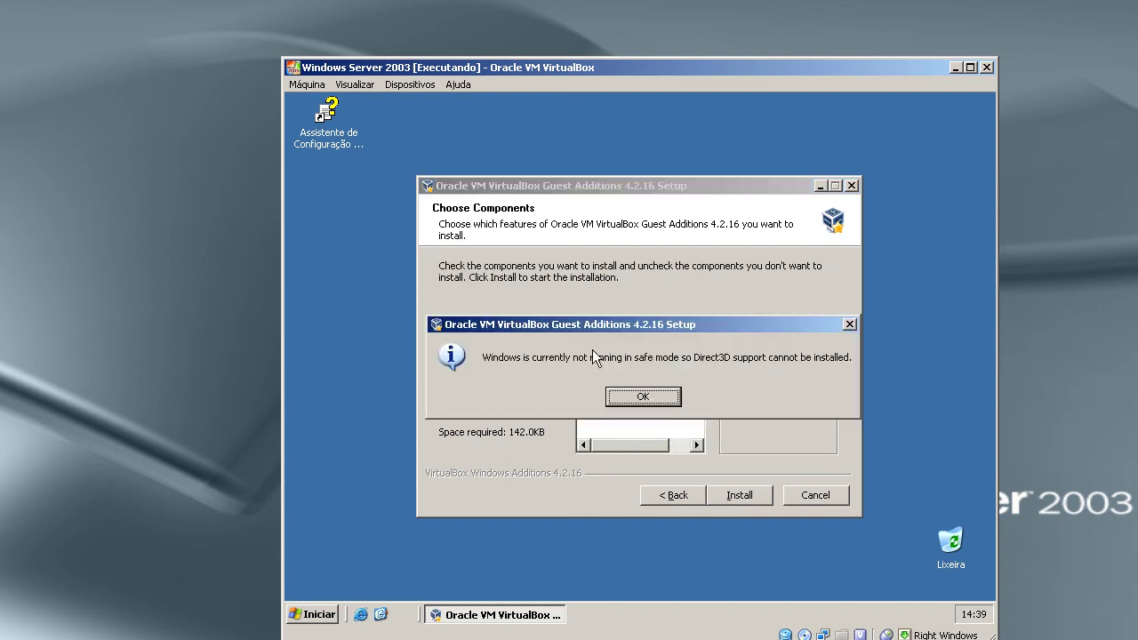
left_click(642, 397)
left_click(738, 499)
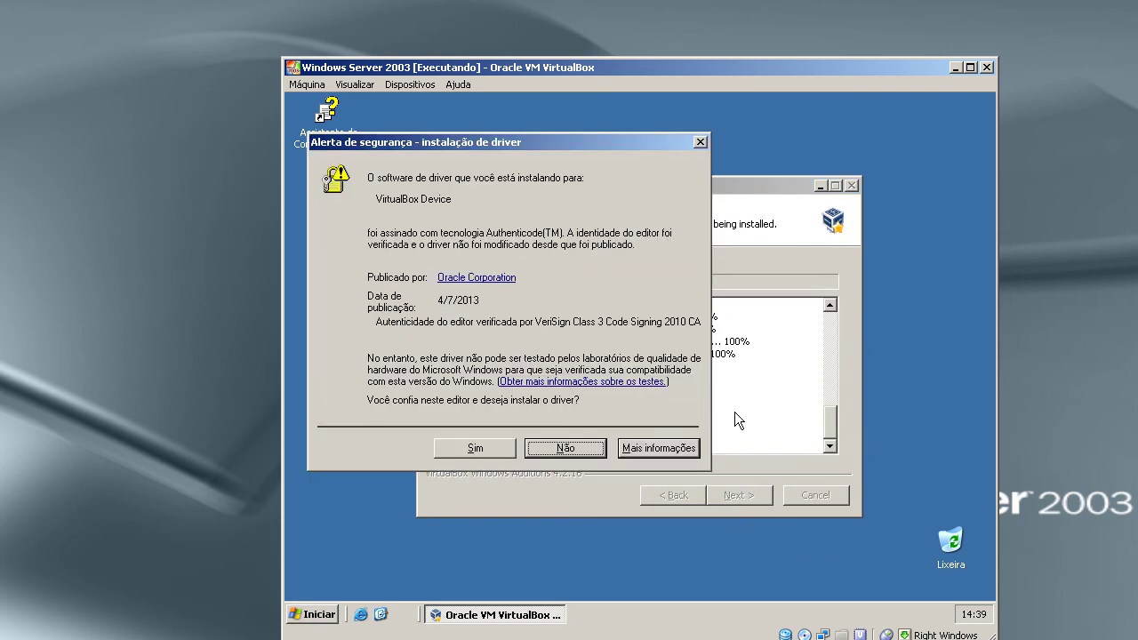
Step: Accept every unsigned driver and software warning until the Completing Setup page appears
left_click(469, 448)
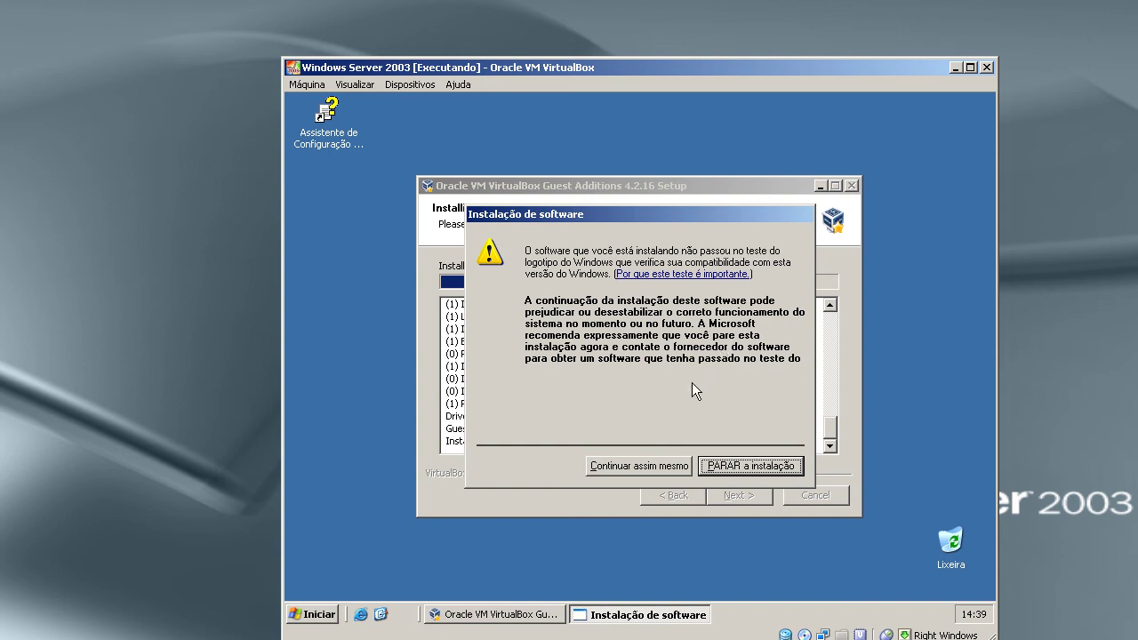
key("Left")
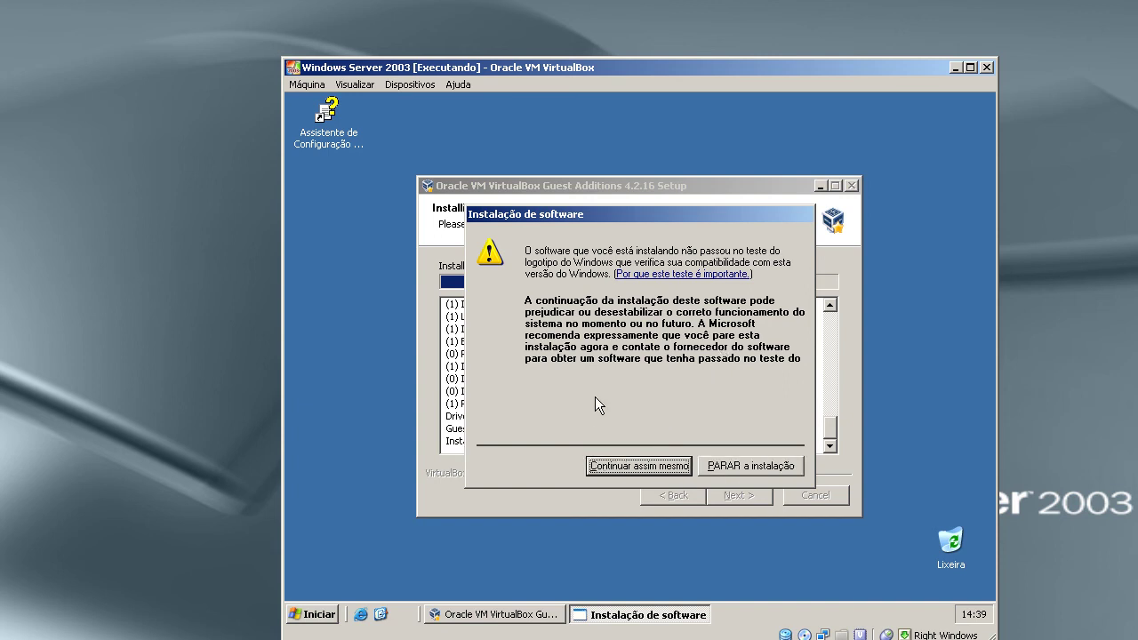
key("Return")
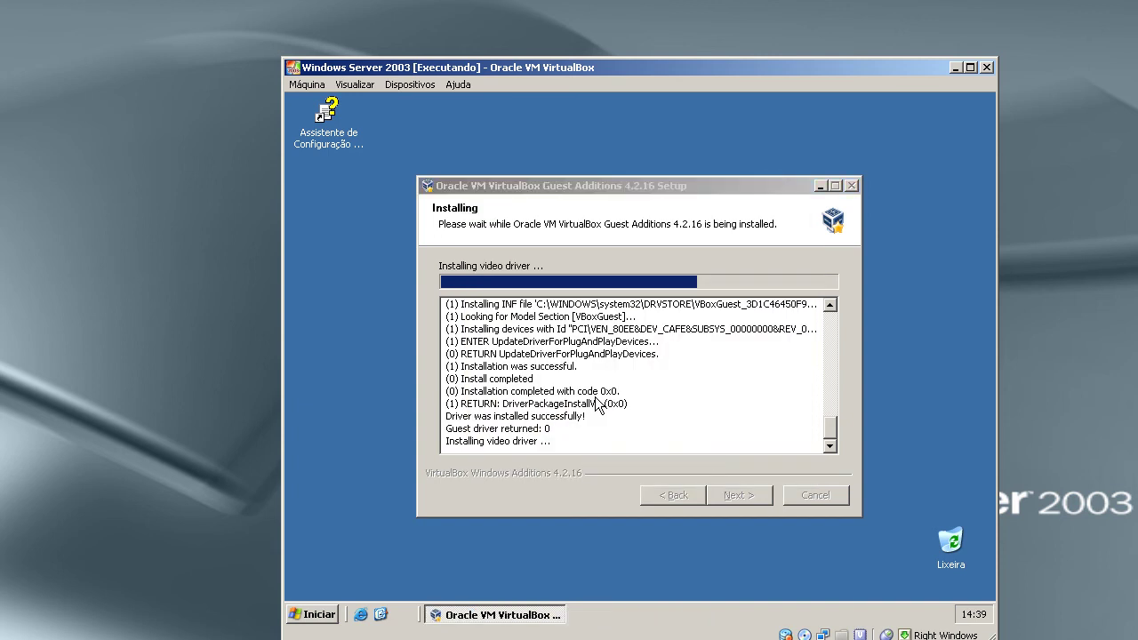
key("Left")
key("Return")
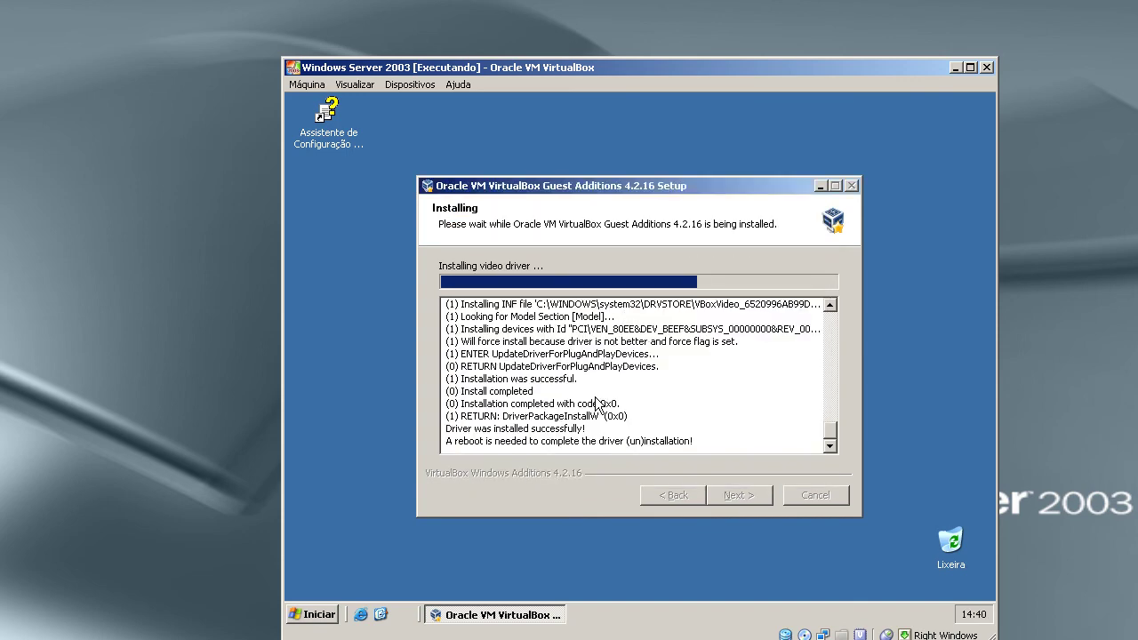
key("Left")
key("Return")
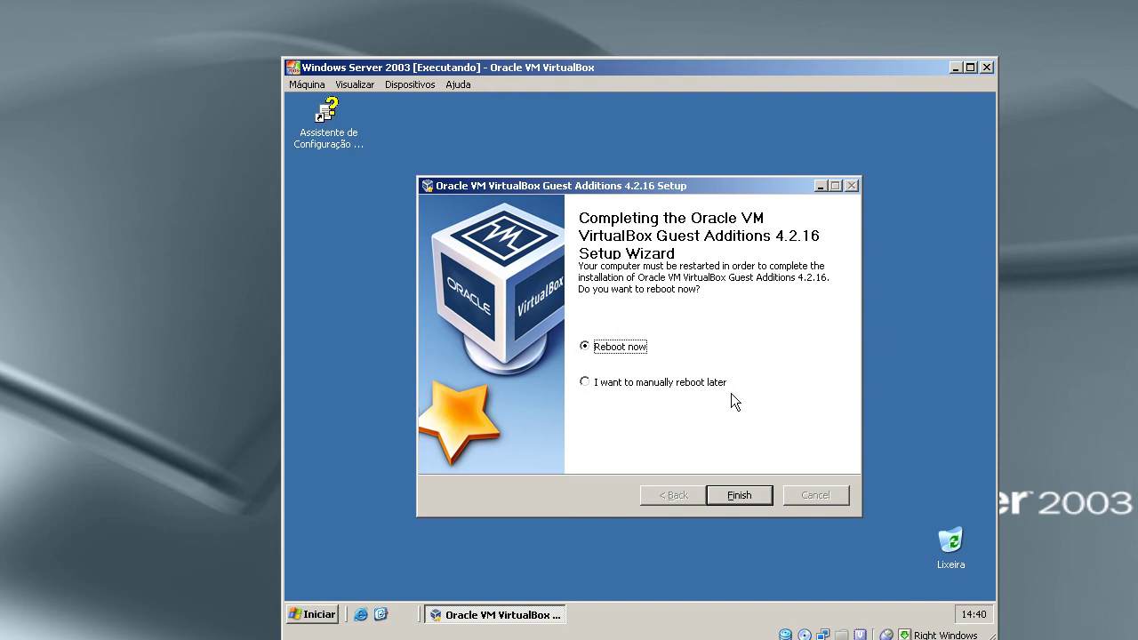
key("Tab")
key("Tab")
Step: Reboot the guest, dismiss the mouse integration notice, and log back on via Inserir Ctrl-Alt-Del
key("Return")
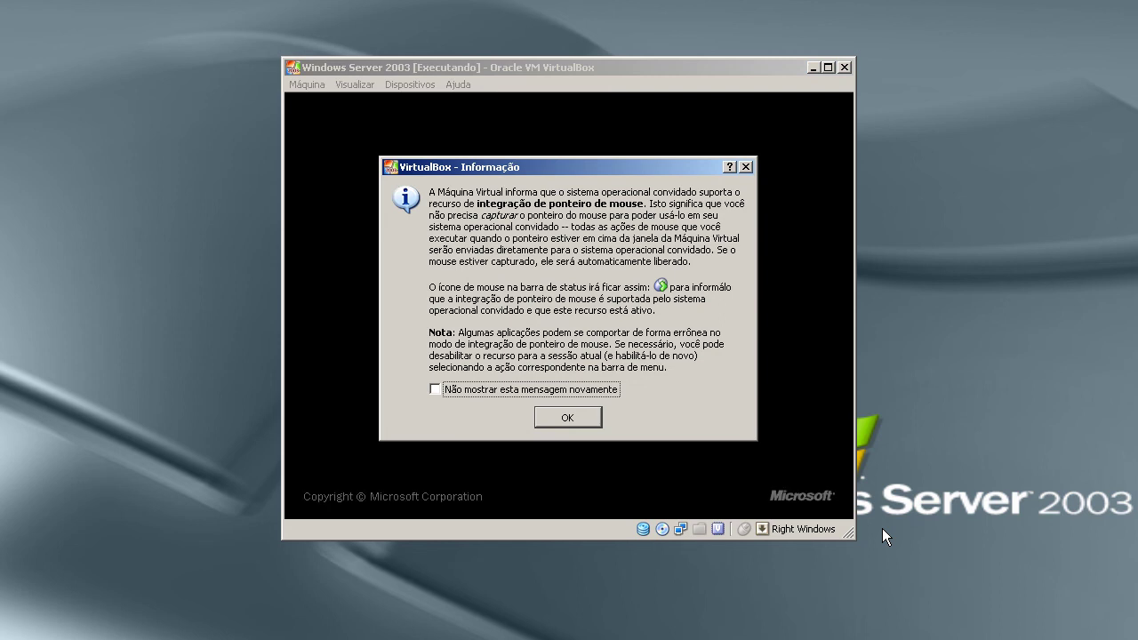
left_click(565, 420)
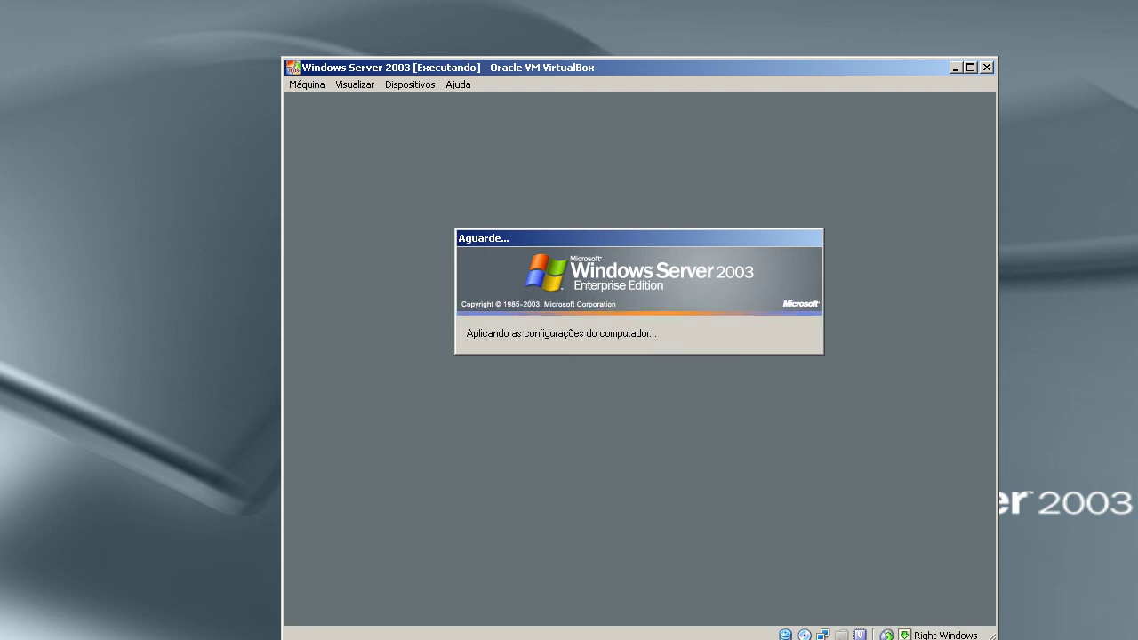
left_click(315, 86)
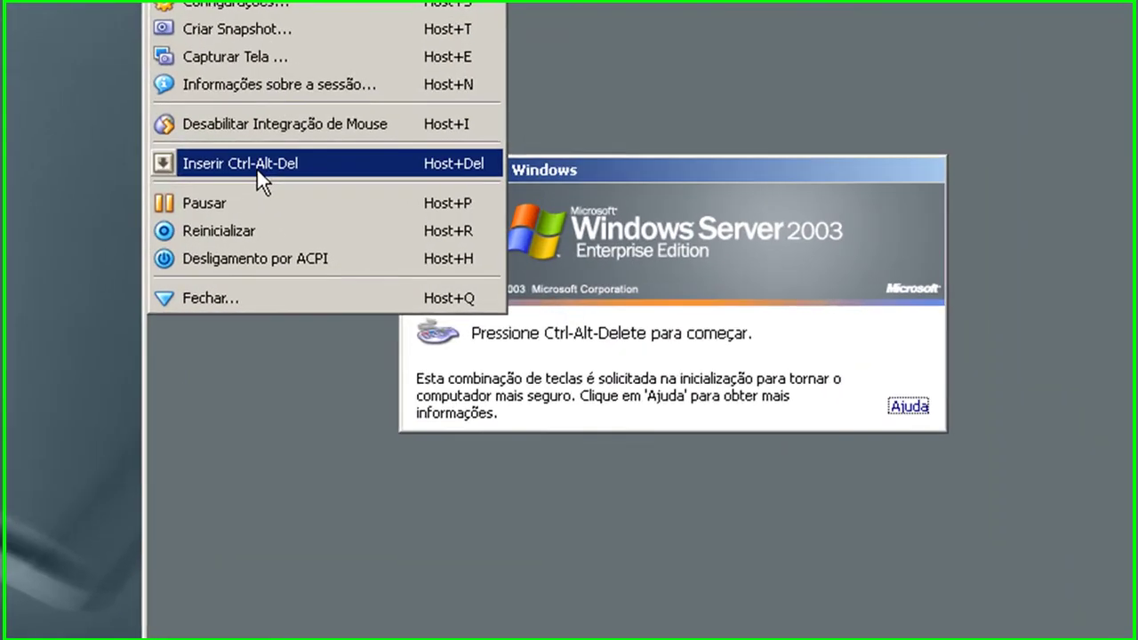
left_click(254, 162)
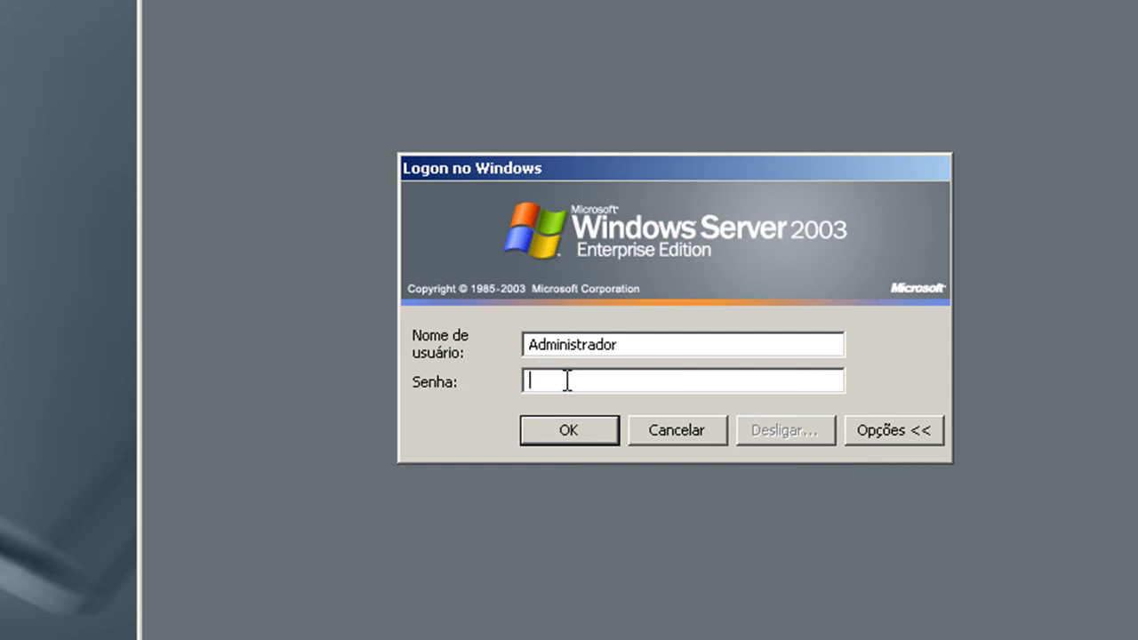
type("********")
key("Return")
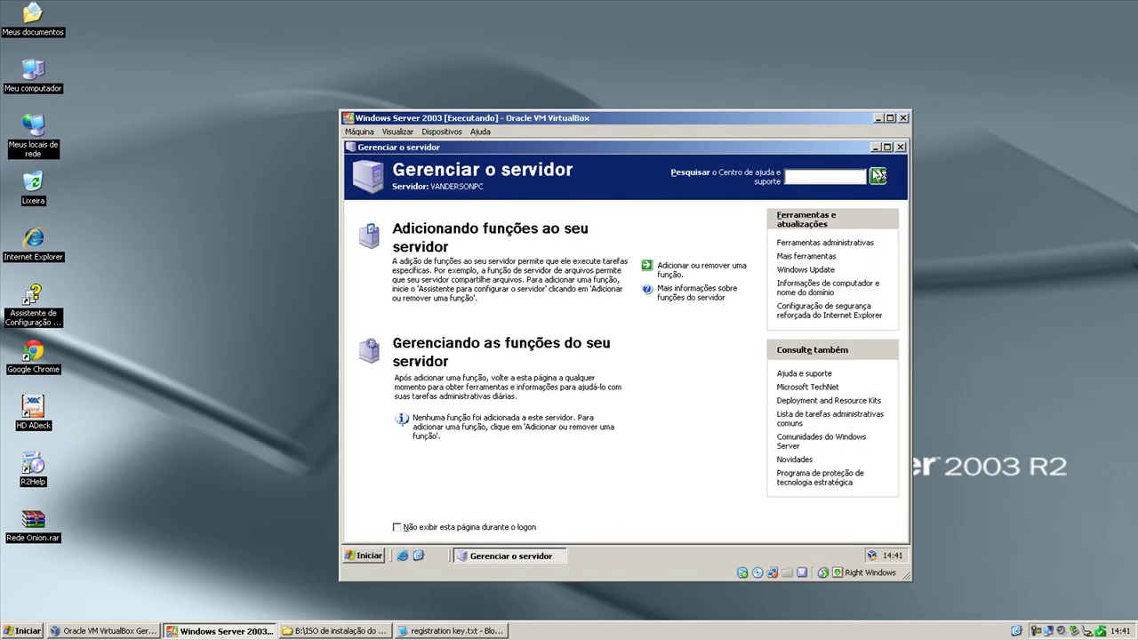
Step: Close Gerenciar o servidor, maximize the VM window, and try fullscreen mode before returning to maximized
left_click(899, 146)
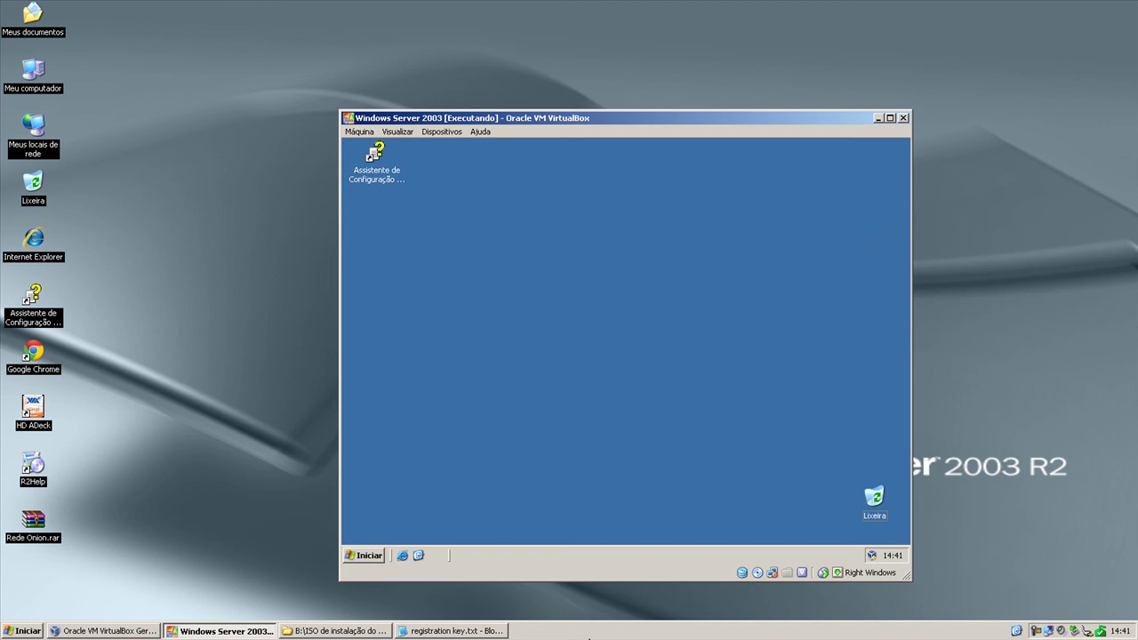
left_click(889, 118)
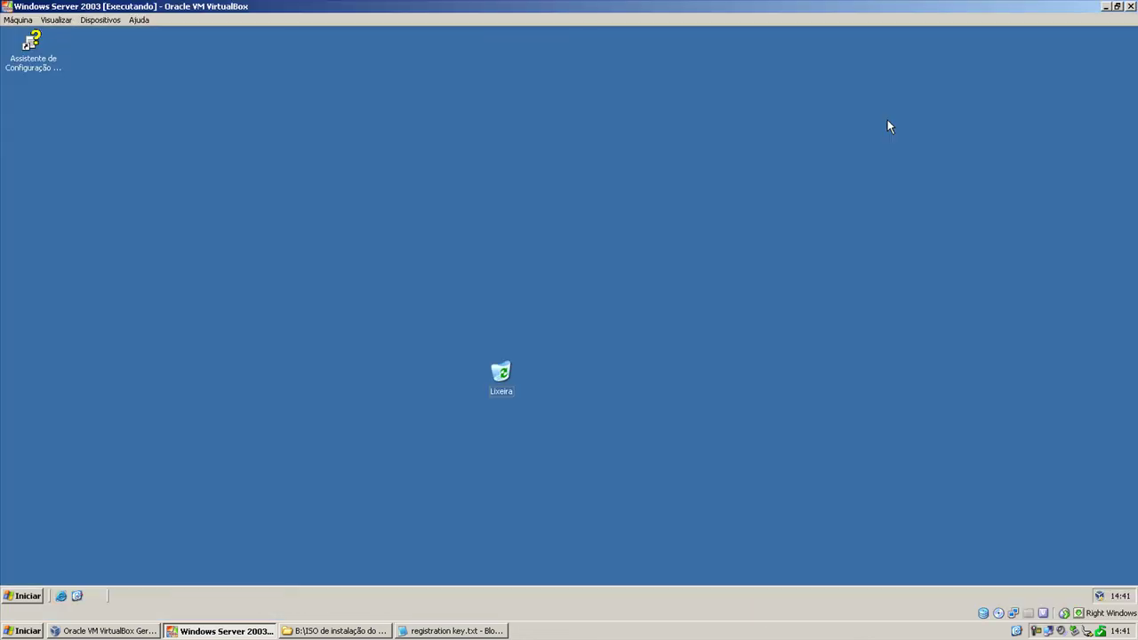
left_click(56, 20)
left_click(97, 104)
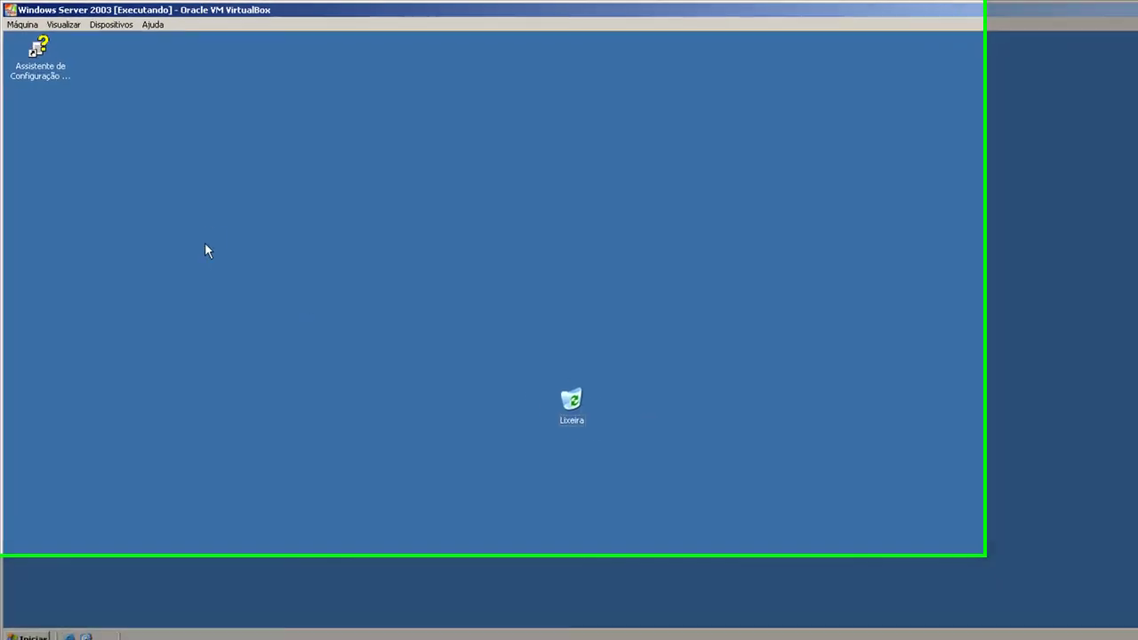
left_click(63, 24)
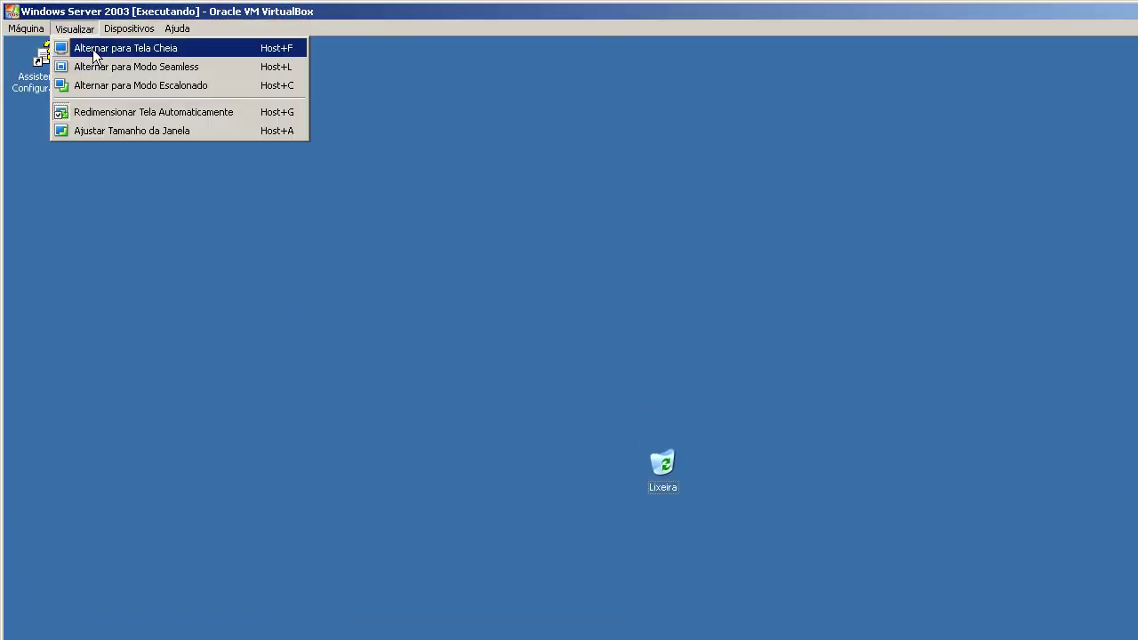
left_click(85, 40)
left_click(696, 473)
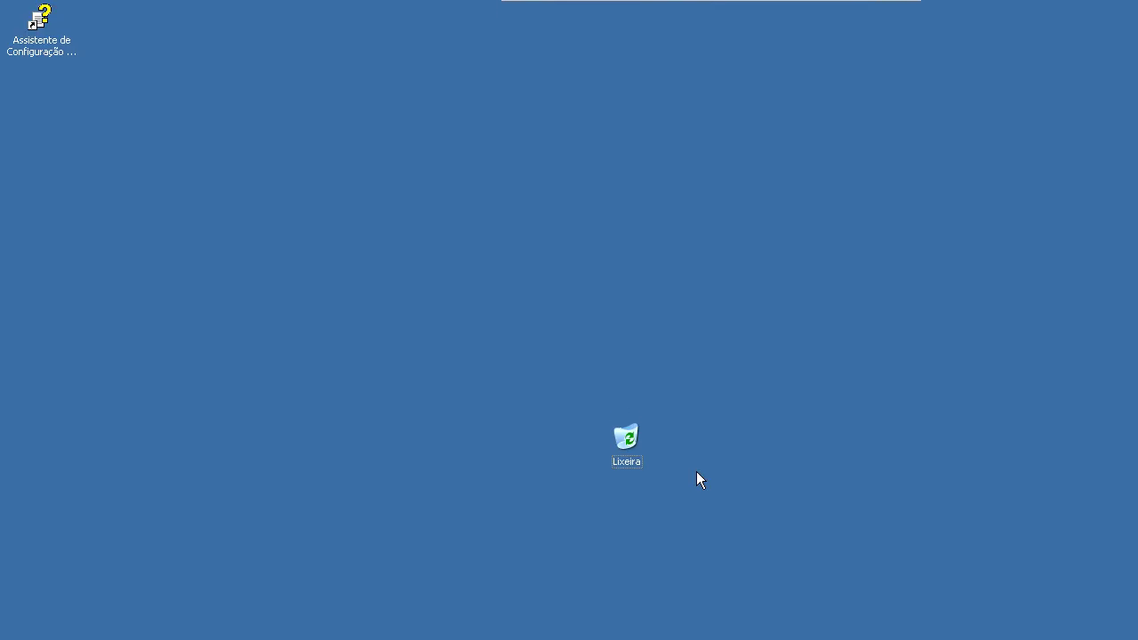
left_click(889, 7)
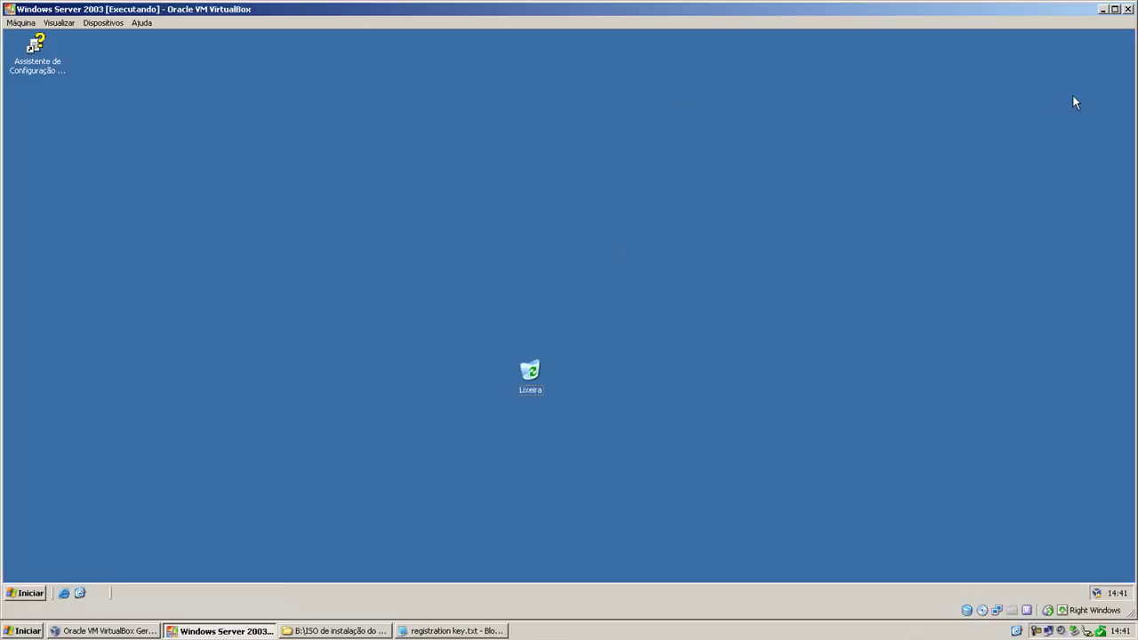
left_click(1114, 9)
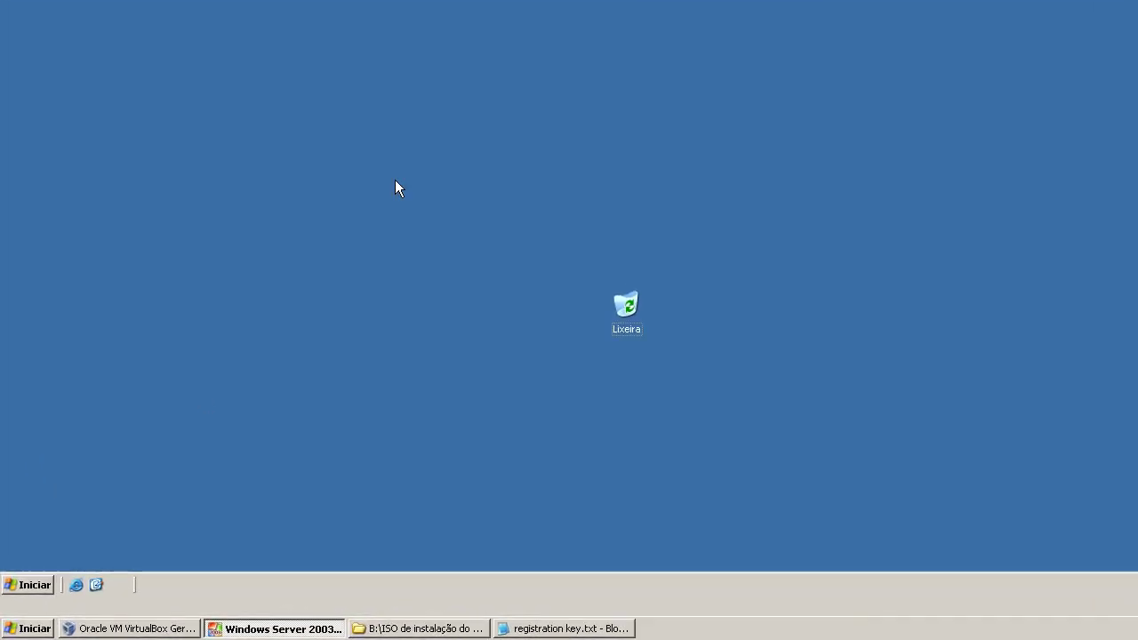
Step: Arrange the desktop icons and open Windows Update from Internet Explorer's Tools menu
right_click(316, 271)
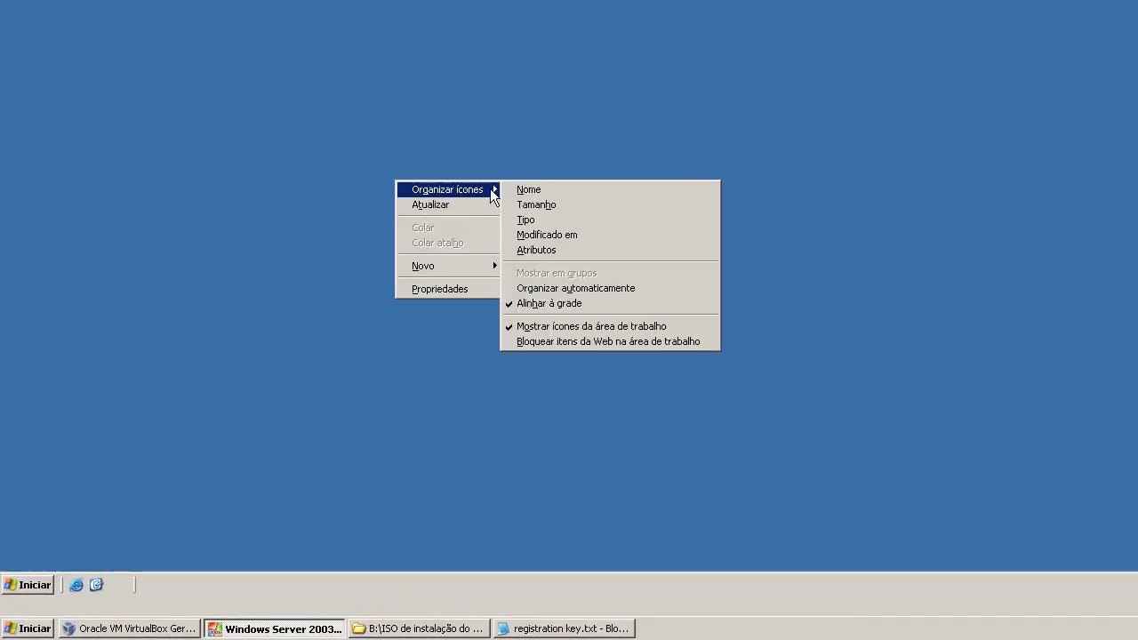
left_click(508, 204)
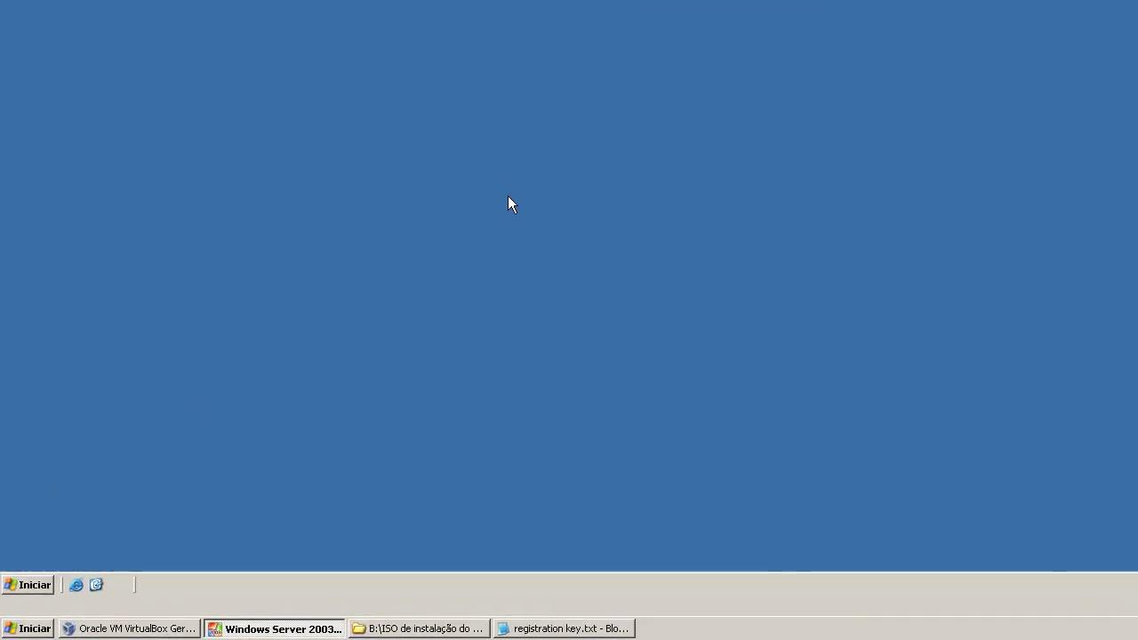
left_click(76, 585)
left_click(481, 307)
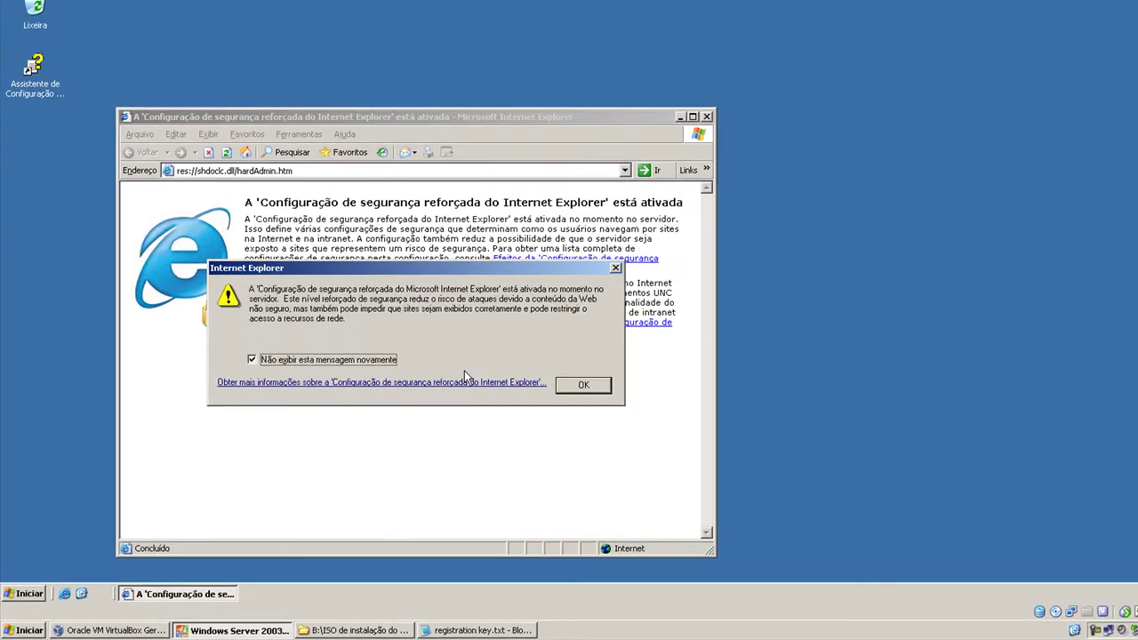
left_click(583, 384)
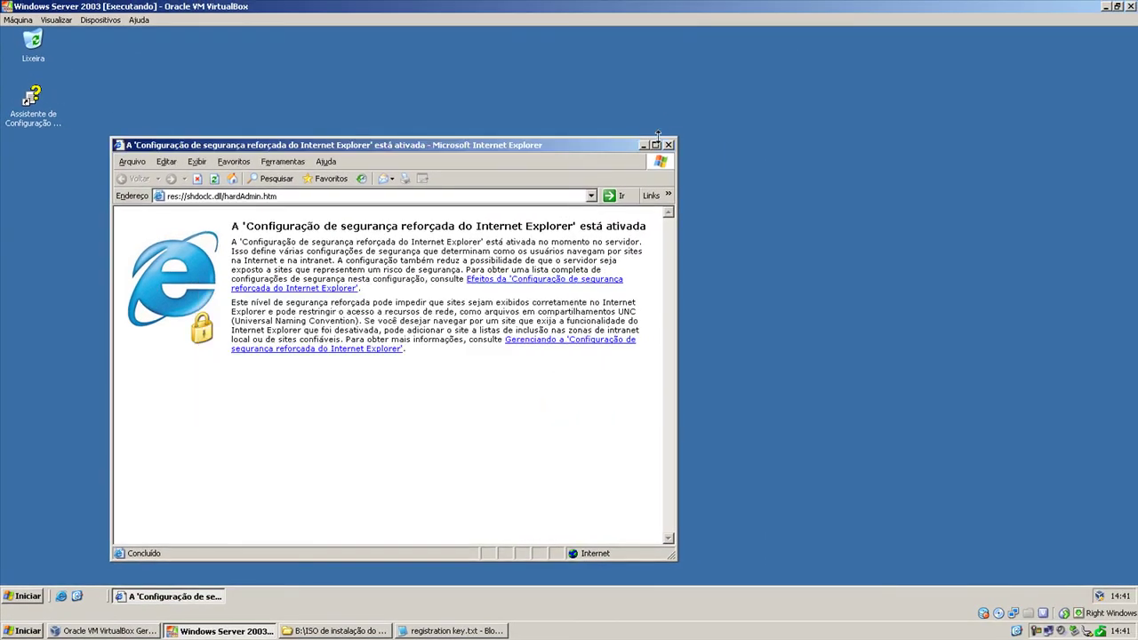
left_click(656, 145)
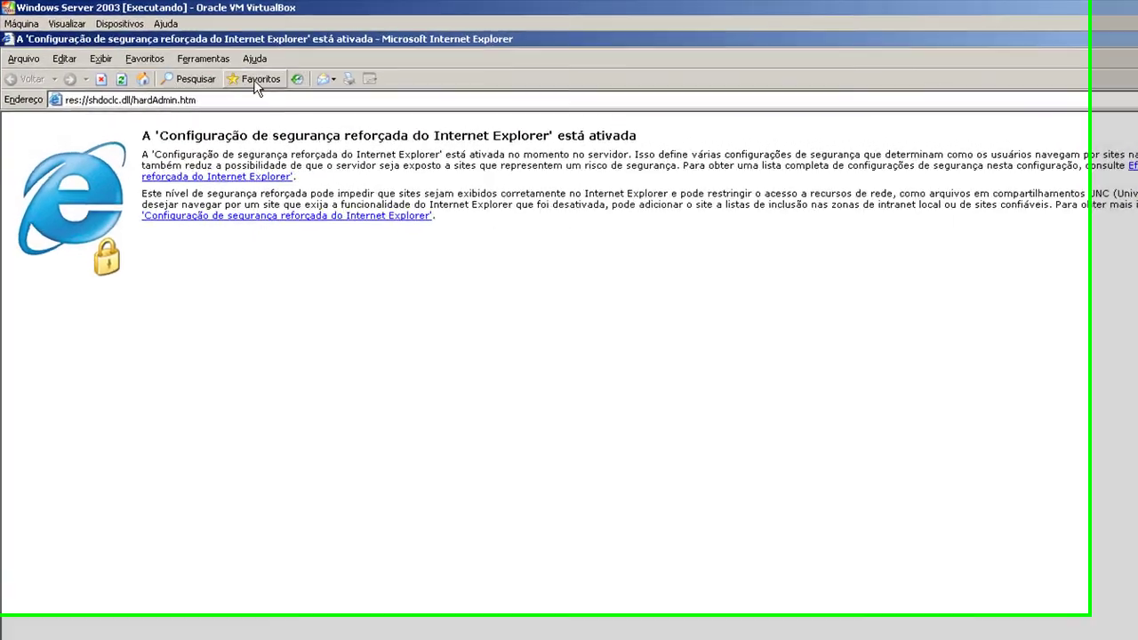
left_click(156, 51)
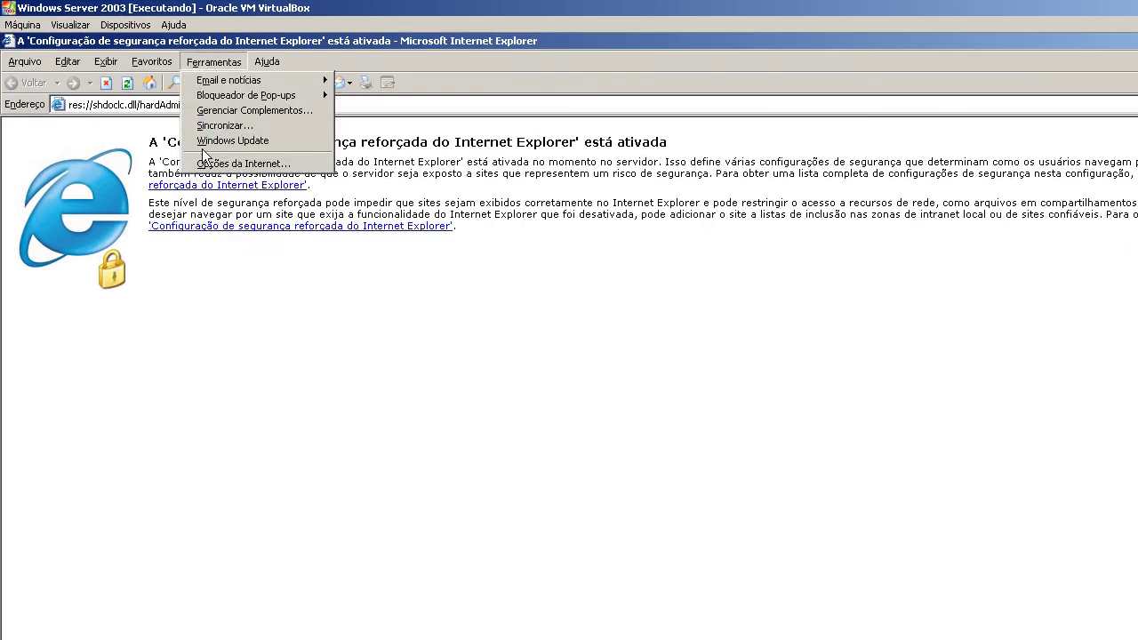
left_click(232, 141)
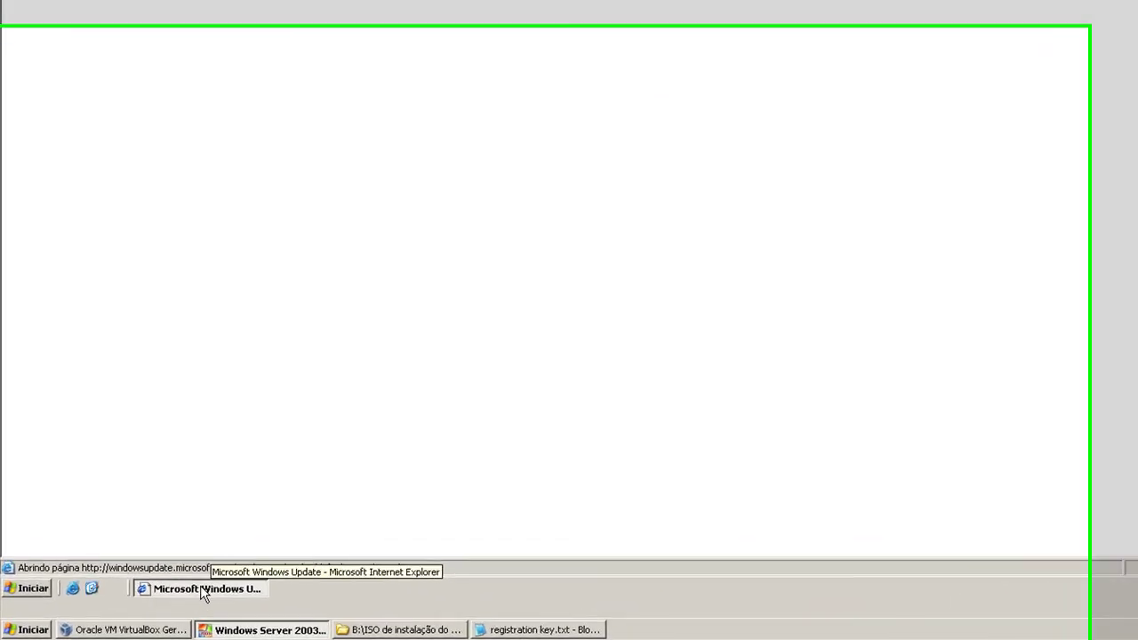
Step: Show the guest desktop and browse the list of all installed programs
left_click(77, 596)
left_click(34, 586)
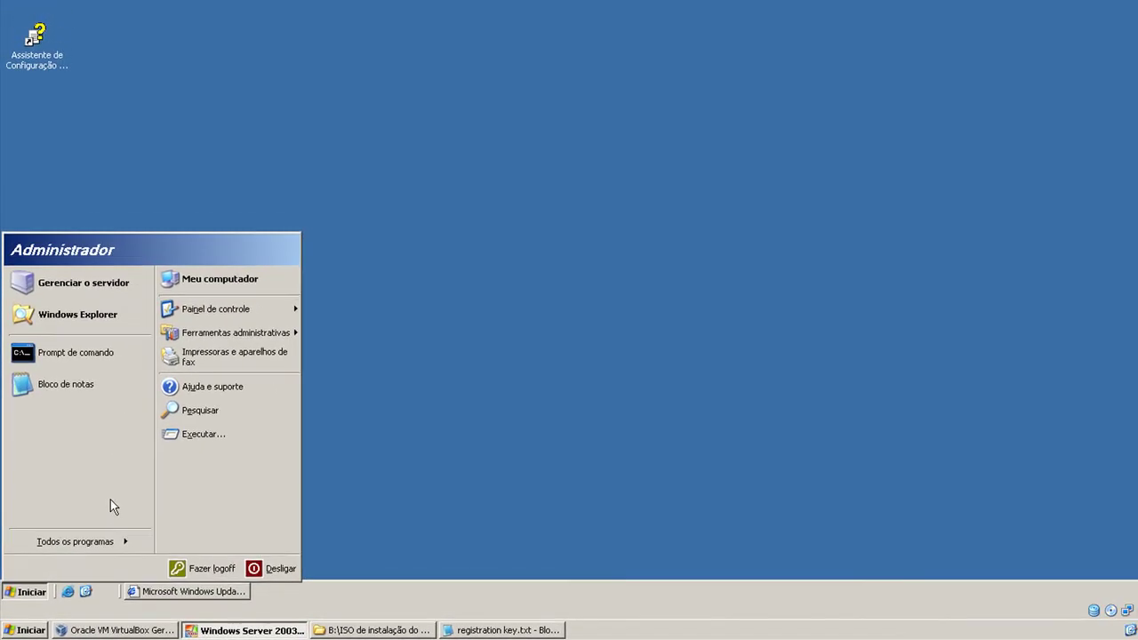
left_click(405, 556)
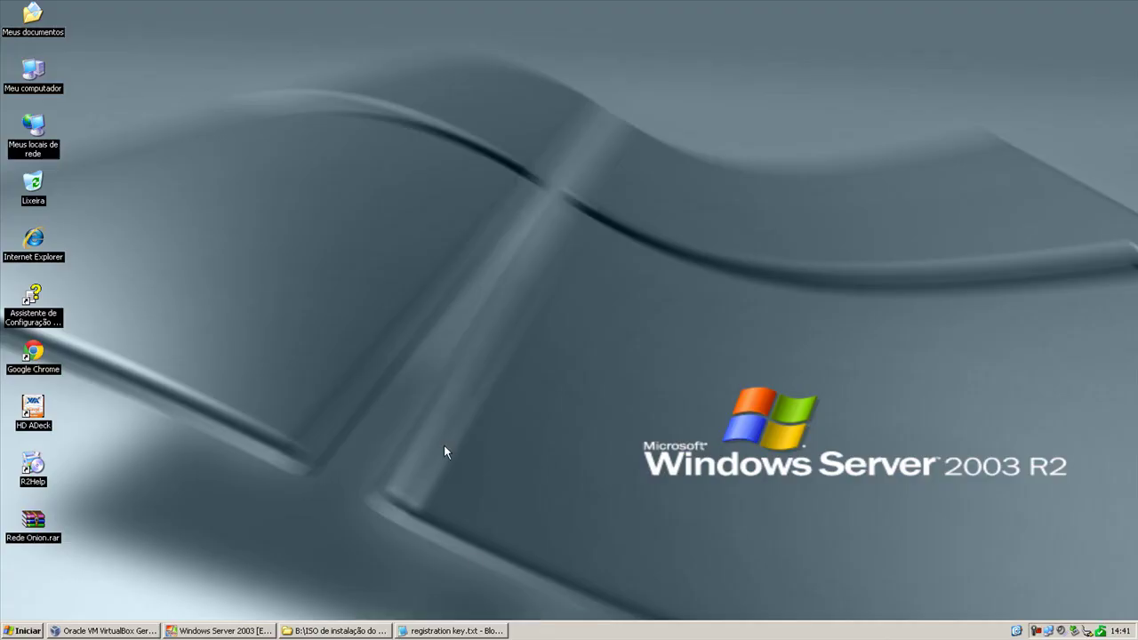